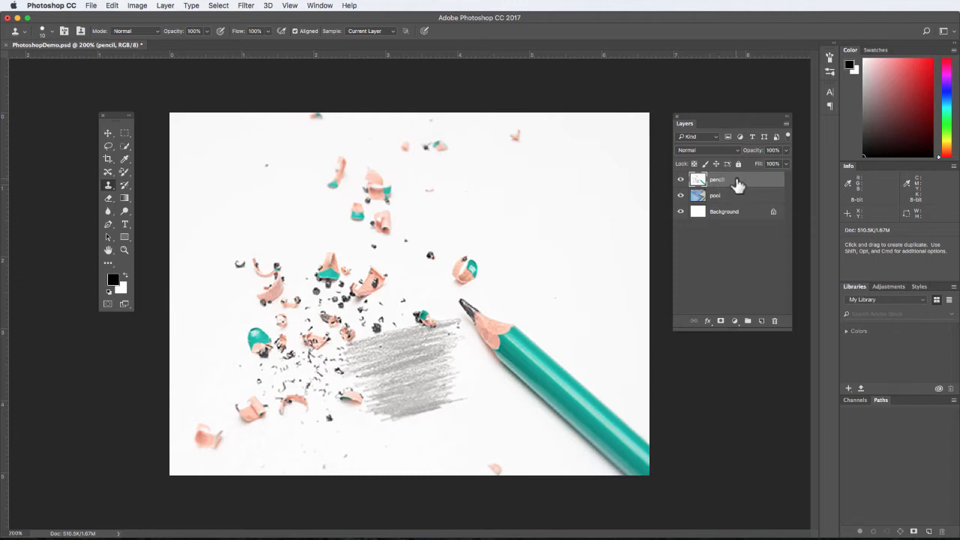
Step: Duplicate the pencil layer
{"action": "mouse_move", "coordinate": [737, 186]}
{"action": "left_mouse_down"}
{"action": "mouse_move", "coordinate": [756, 240]}
{"action": "mouse_move", "coordinate": [762, 321]}
{"action": "left_mouse_up"}
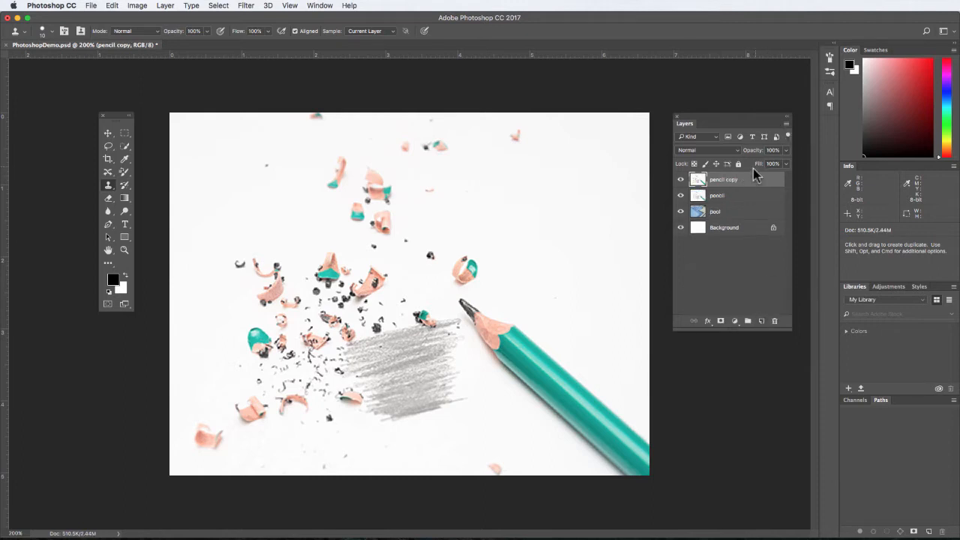
{"action": "right_click", "coordinate": [754, 177]}
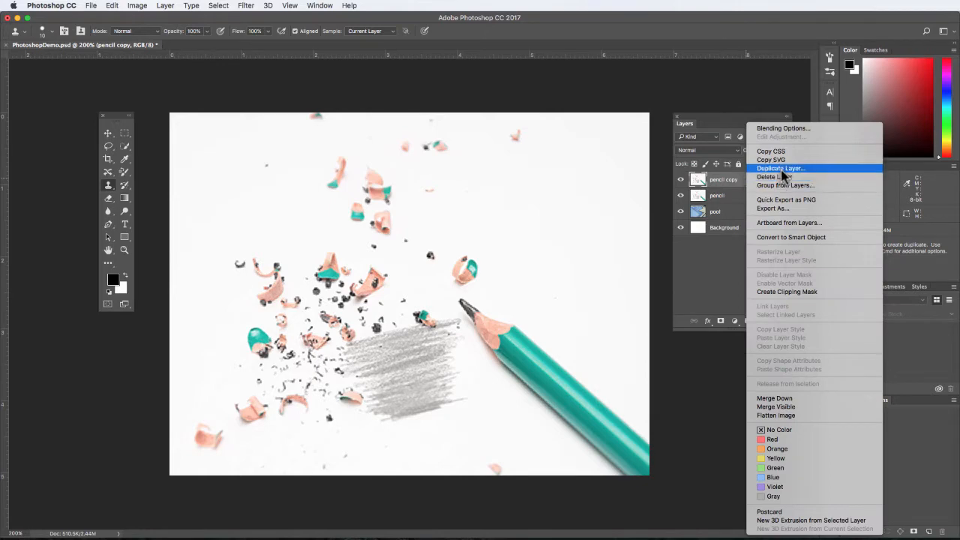
{"action": "left_click", "coordinate": [719, 188]}
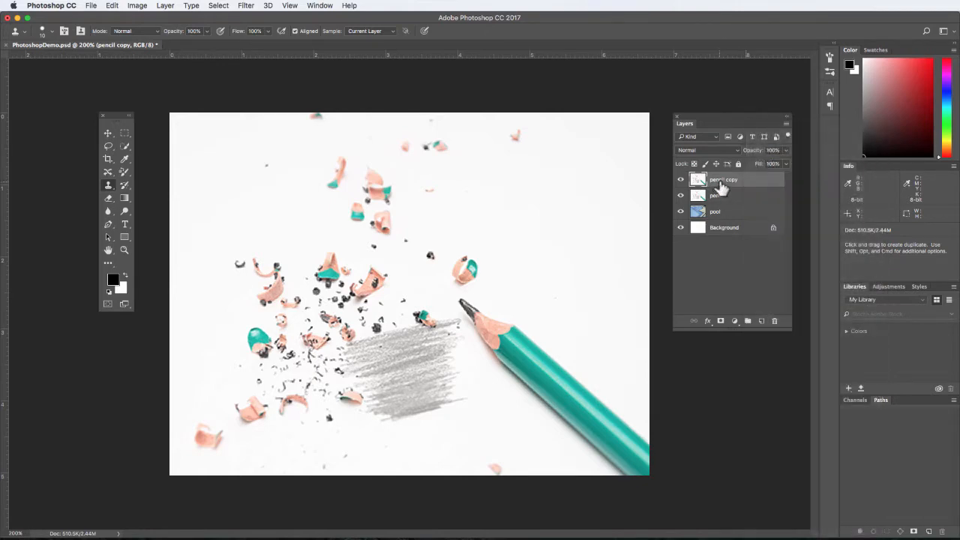
{"action": "left_click", "coordinate": [786, 133]}
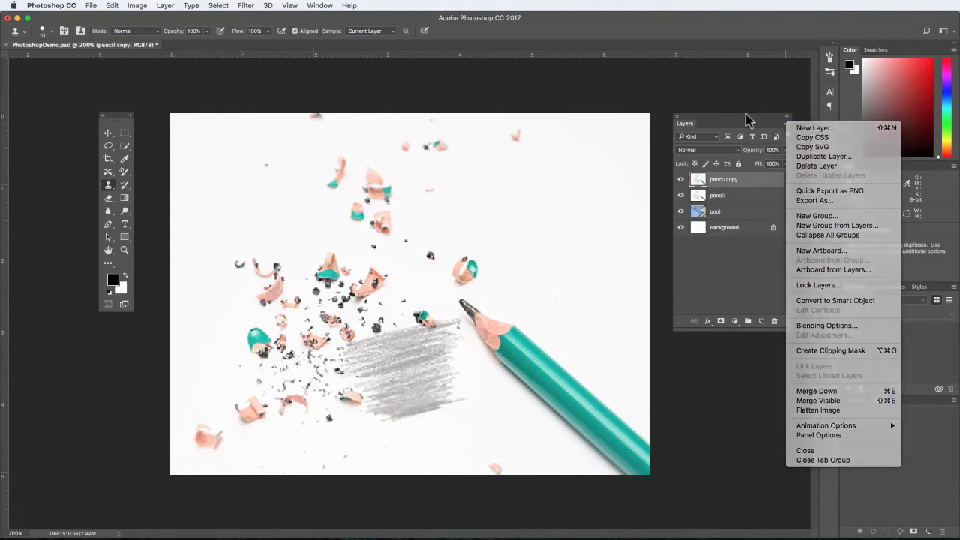
{"action": "left_click", "coordinate": [748, 122]}
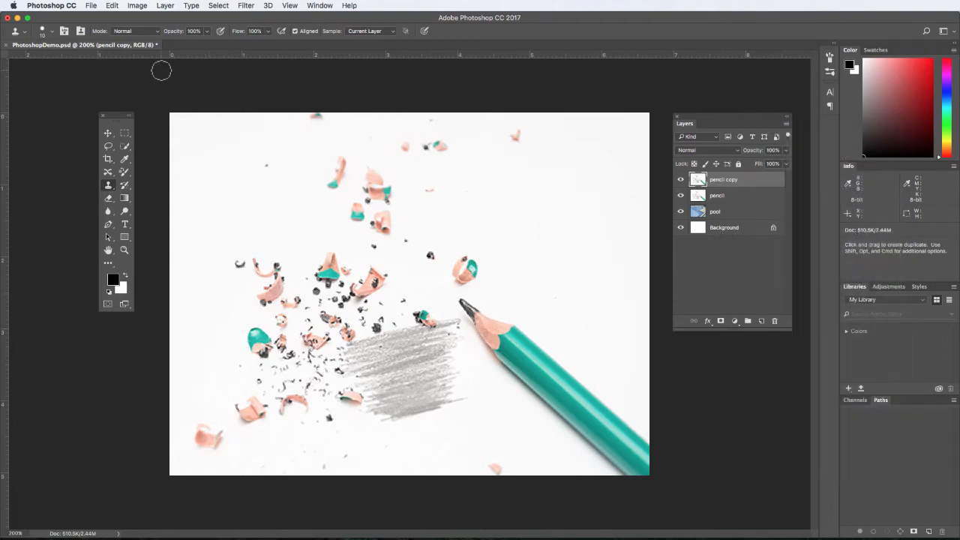
Step: Start the Replace Color adjustment on the pencil copy layer and sample the teal of the pencil body
{"action": "left_click", "coordinate": [138, 6]}
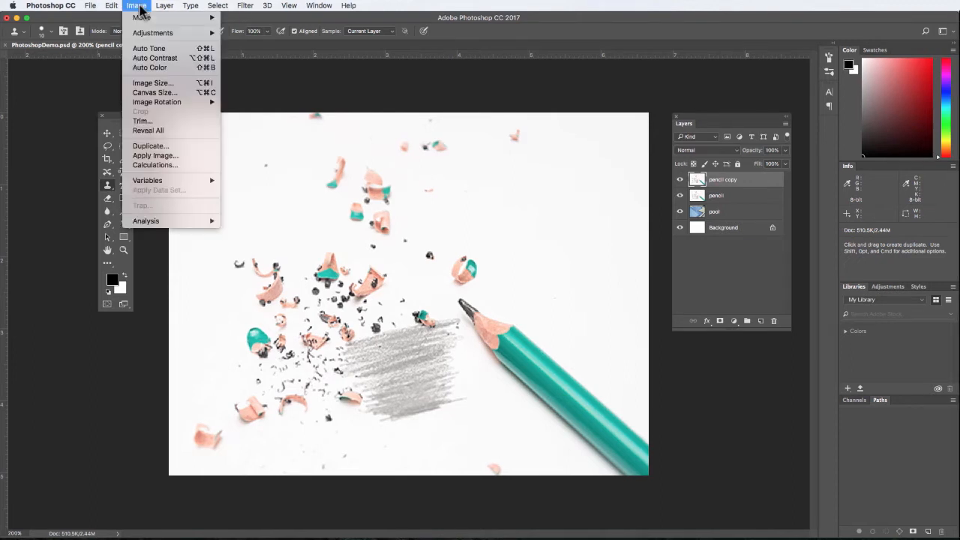
{"action": "mouse_move", "coordinate": [148, 36]}
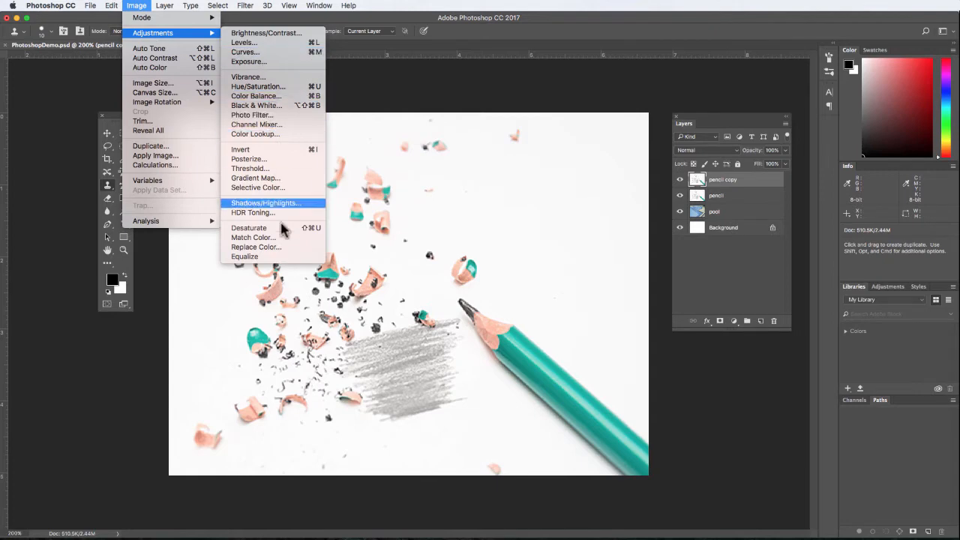
{"action": "left_click", "coordinate": [277, 247]}
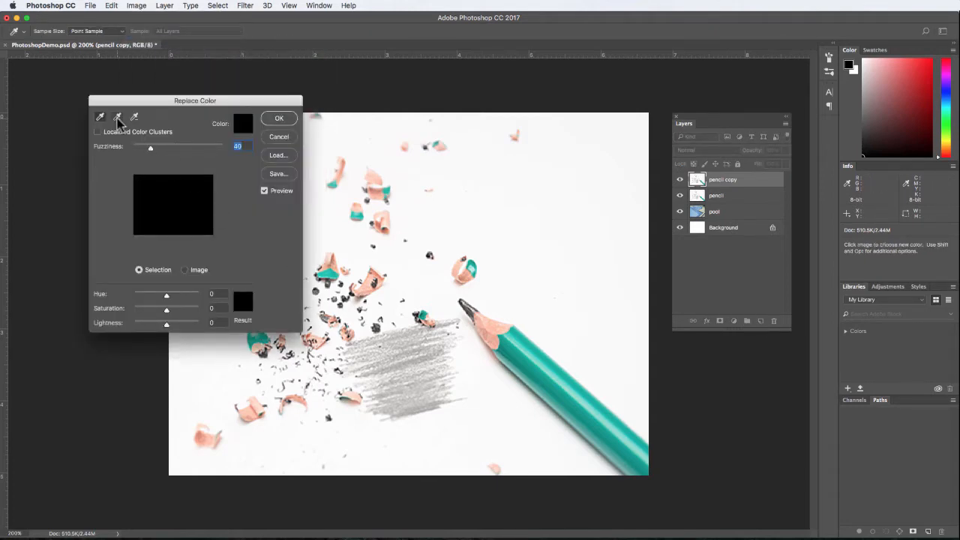
{"action": "left_click", "coordinate": [573, 385]}
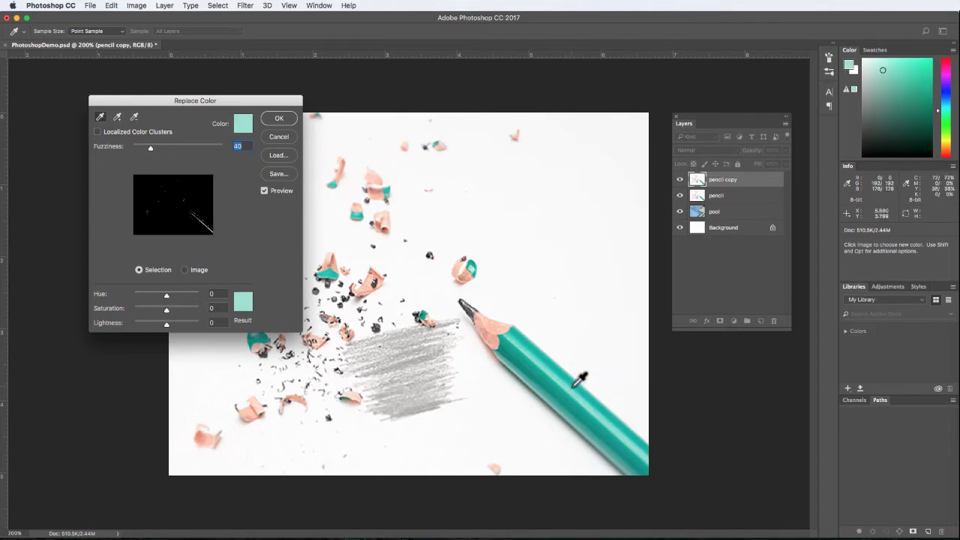
{"action": "left_click", "coordinate": [573, 388]}
{"action": "left_click", "coordinate": [575, 393]}
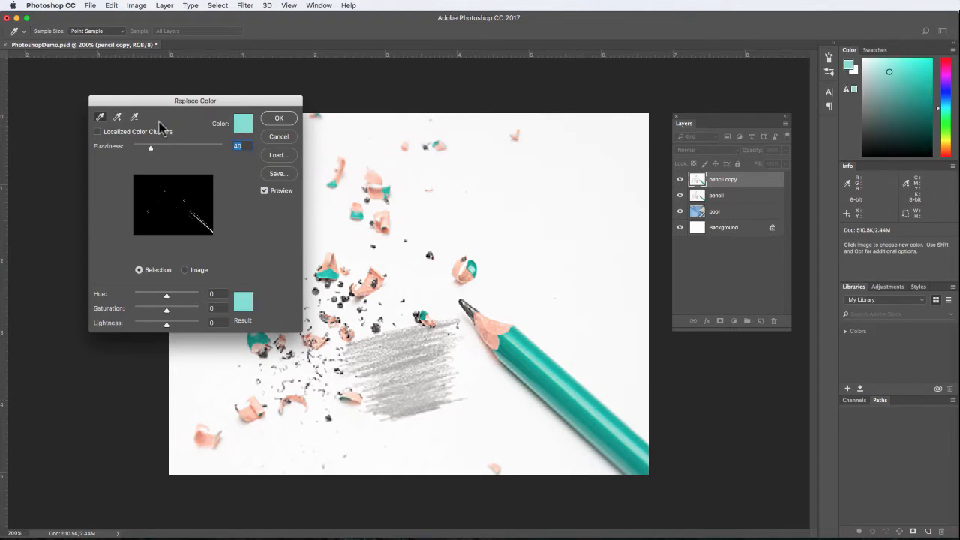
Step: Add more teal shades along the pencil body to the Replace Color selection
{"action": "left_click", "coordinate": [117, 117]}
{"action": "left_click", "coordinate": [588, 401]}
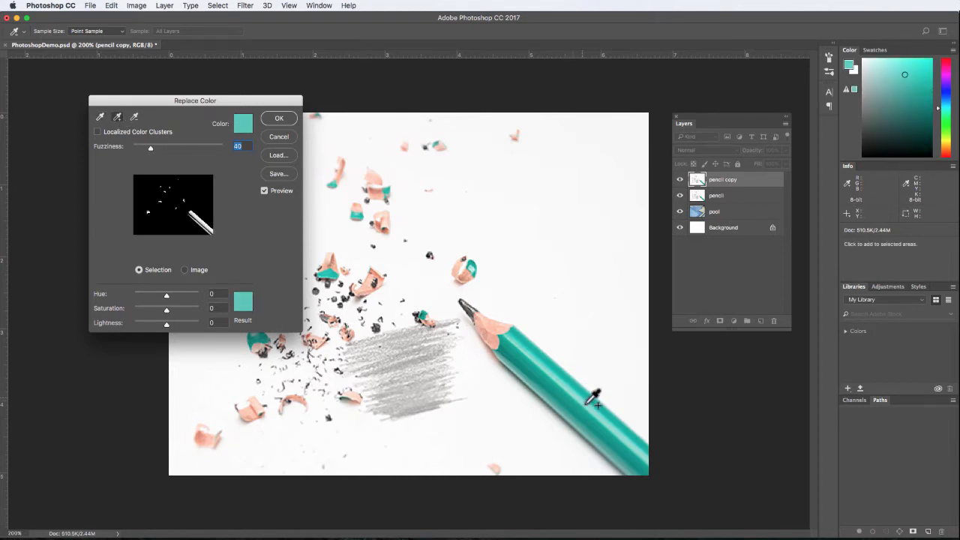
{"action": "left_click", "coordinate": [587, 403]}
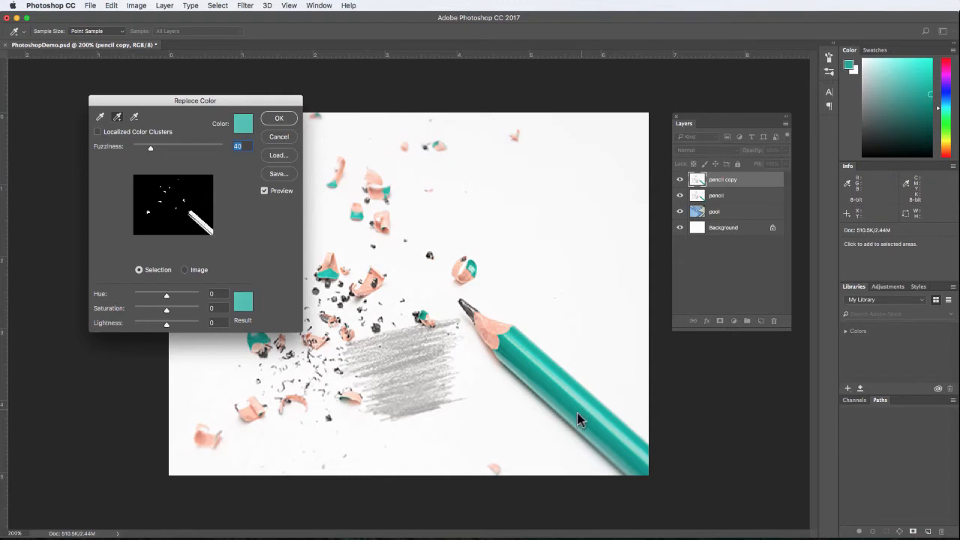
{"action": "left_click", "coordinate": [544, 379]}
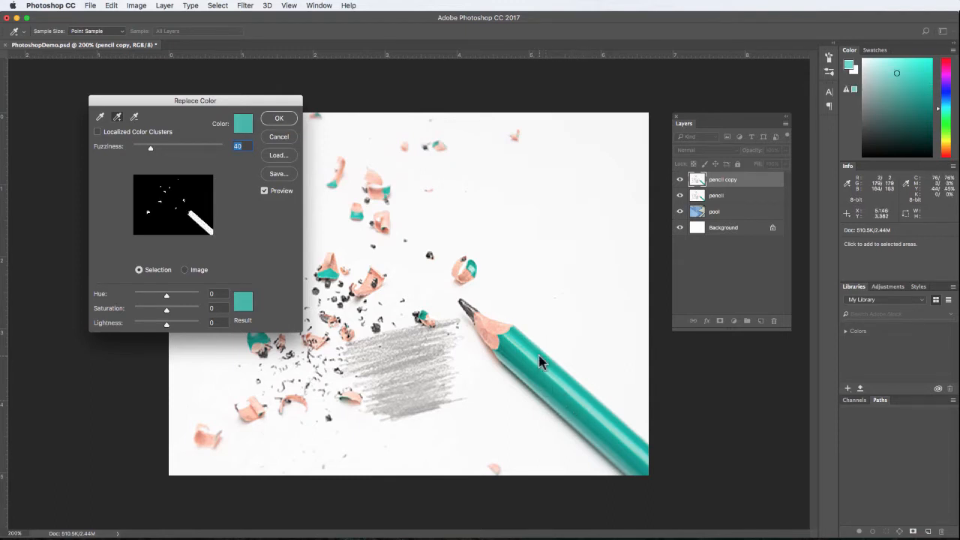
{"action": "left_click", "coordinate": [541, 361]}
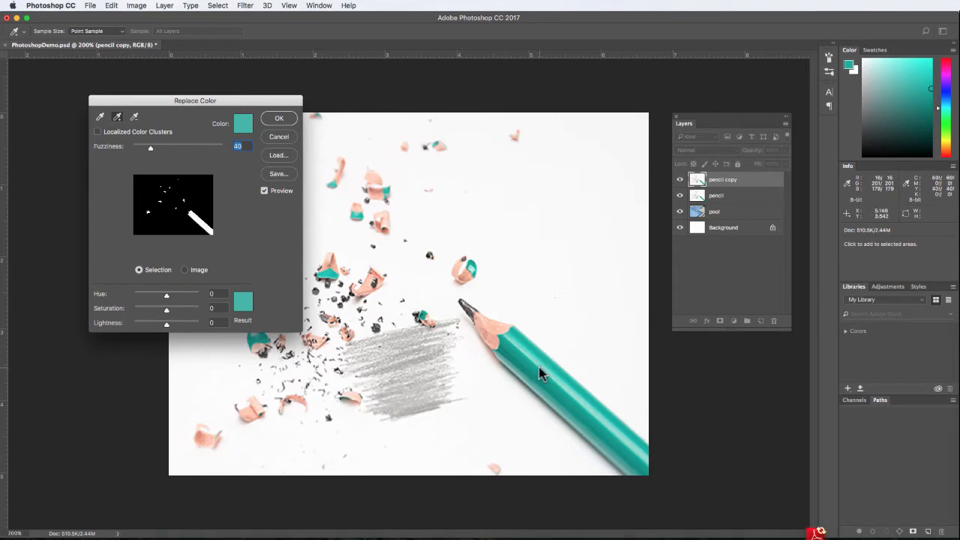
{"action": "left_click", "coordinate": [557, 366]}
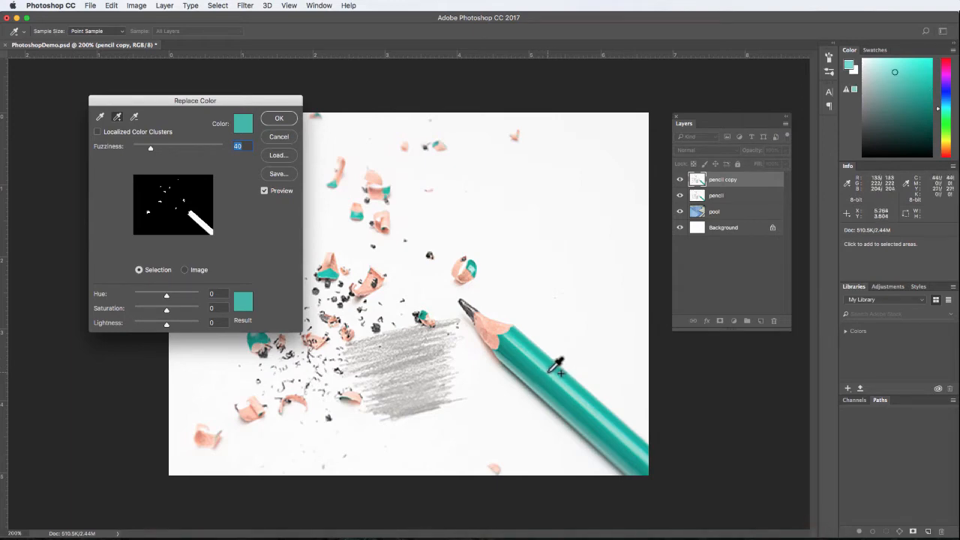
{"action": "left_click", "coordinate": [547, 365]}
{"action": "left_click", "coordinate": [545, 361]}
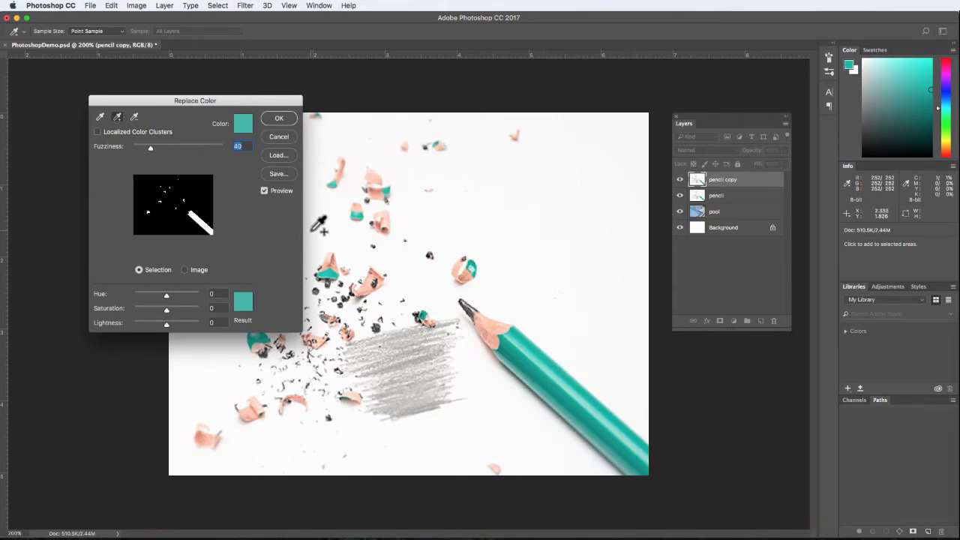
Step: Set the Replace Color fuzziness to 76 and shift the hue to +147, moving the dialog clear of the image
{"action": "left_click_drag", "start_coordinate": [153, 147], "coordinate": [162, 146]}
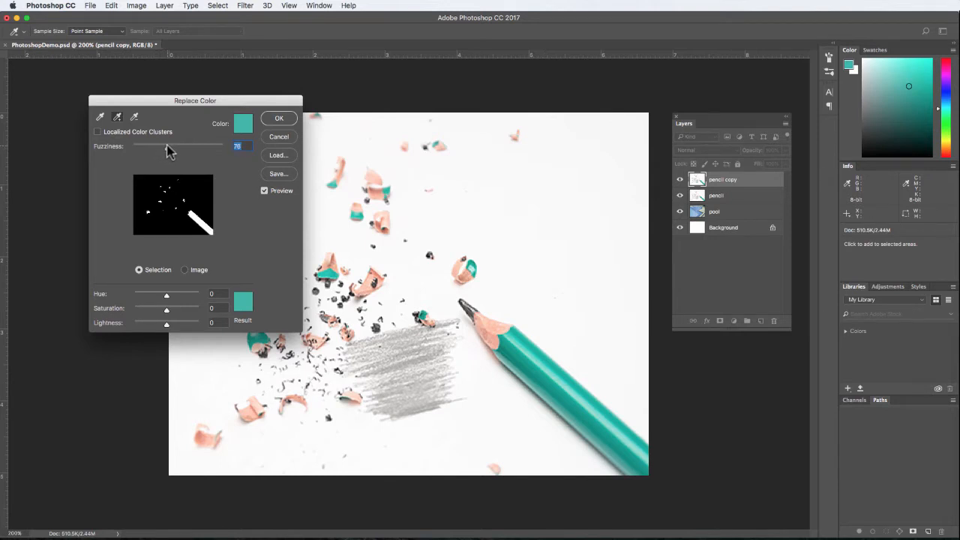
{"action": "left_click_drag", "start_coordinate": [206, 105], "coordinate": [674, 72]}
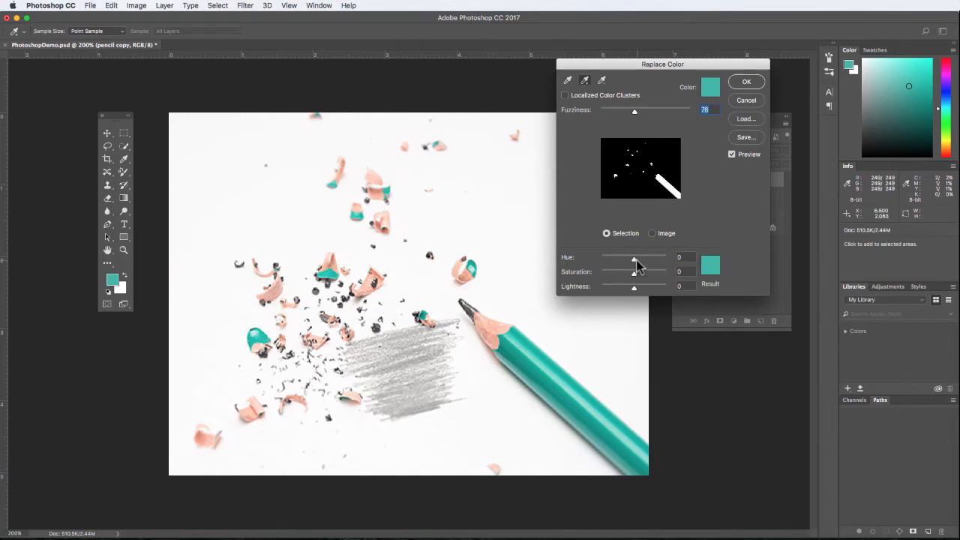
{"action": "mouse_move", "coordinate": [634, 259]}
{"action": "left_mouse_down"}
{"action": "mouse_move", "coordinate": [652, 260]}
{"action": "mouse_move", "coordinate": [610, 259]}
{"action": "mouse_move", "coordinate": [660, 264]}
{"action": "left_mouse_up"}
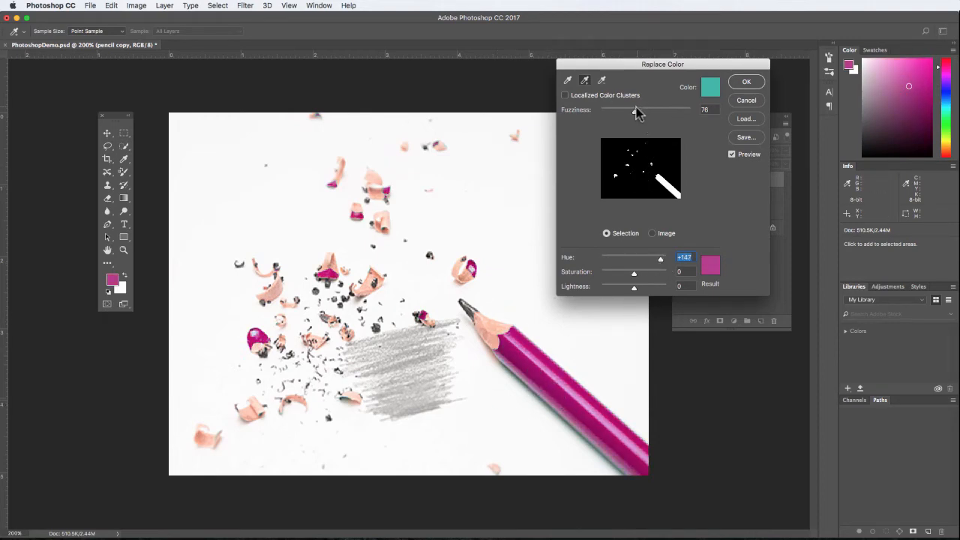
Step: Recolor the pencil green with fuzziness 200, hue -67 and saturation +5, and apply the color replacement
{"action": "left_click_drag", "start_coordinate": [640, 116], "coordinate": [703, 115]}
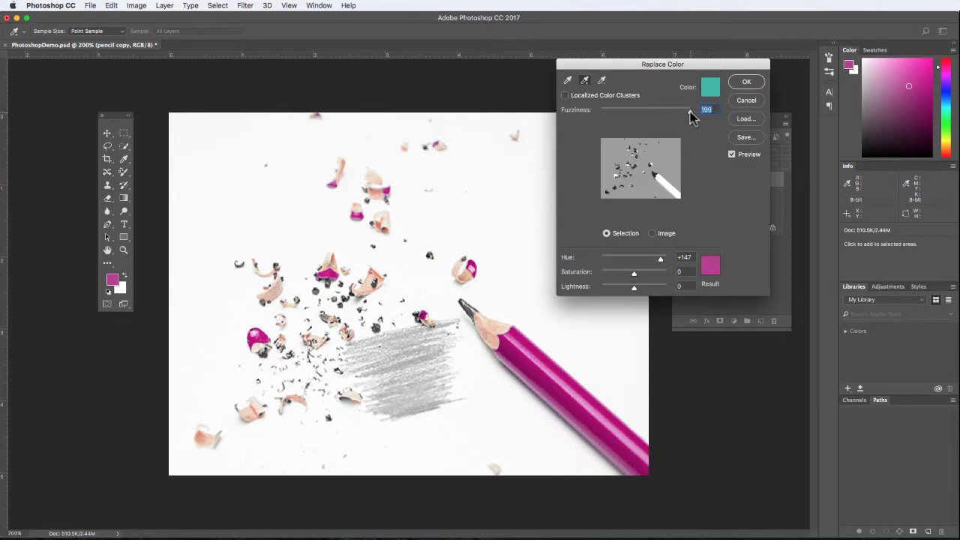
{"action": "left_click_drag", "start_coordinate": [691, 117], "coordinate": [711, 118]}
{"action": "left_click_drag", "start_coordinate": [688, 111], "coordinate": [714, 121]}
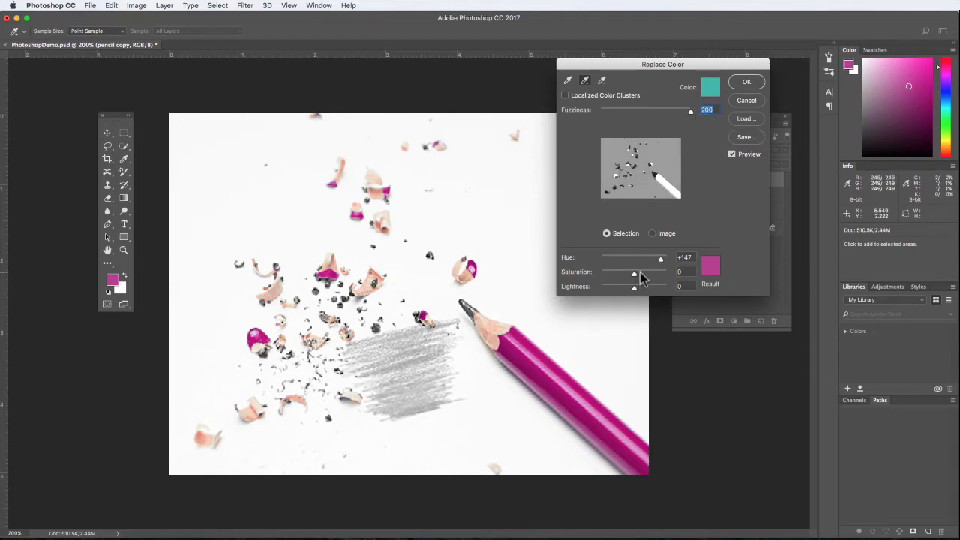
{"action": "mouse_move", "coordinate": [662, 261]}
{"action": "left_mouse_down"}
{"action": "mouse_move", "coordinate": [599, 259]}
{"action": "mouse_move", "coordinate": [629, 259]}
{"action": "left_mouse_up"}
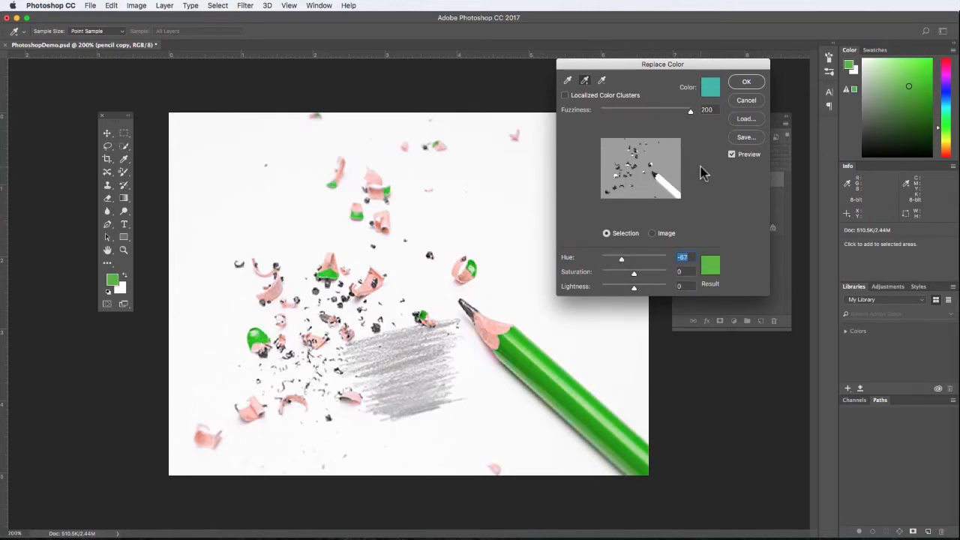
{"action": "left_click_drag", "start_coordinate": [634, 274], "coordinate": [634, 279]}
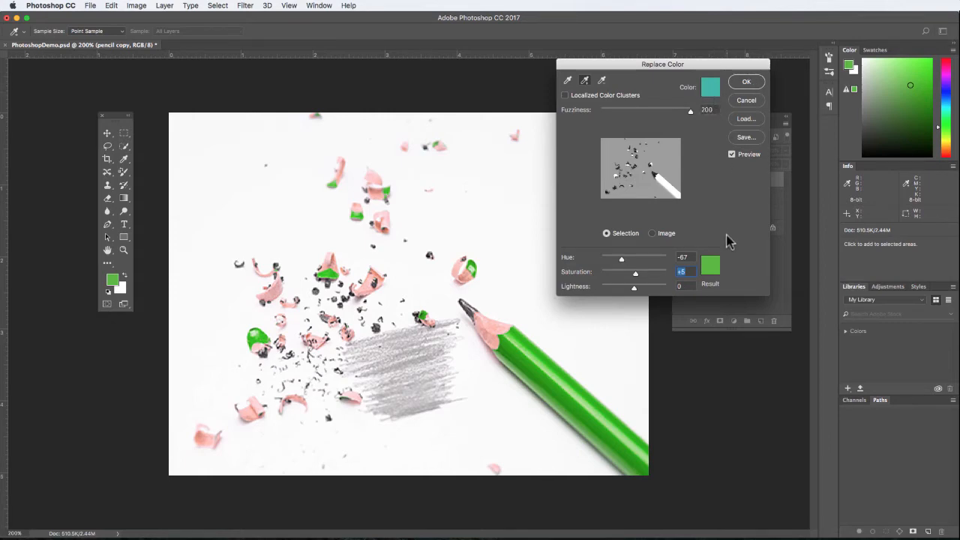
{"action": "left_click", "coordinate": [746, 81]}
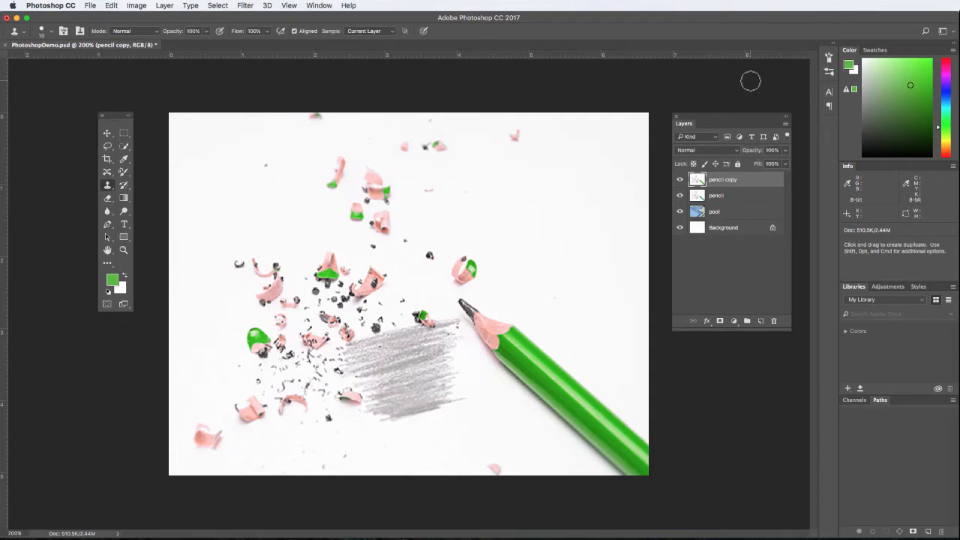
Step: Toggle the pencil copy layer's visibility to compare the recolored pencil with the original
{"action": "left_click", "coordinate": [680, 180]}
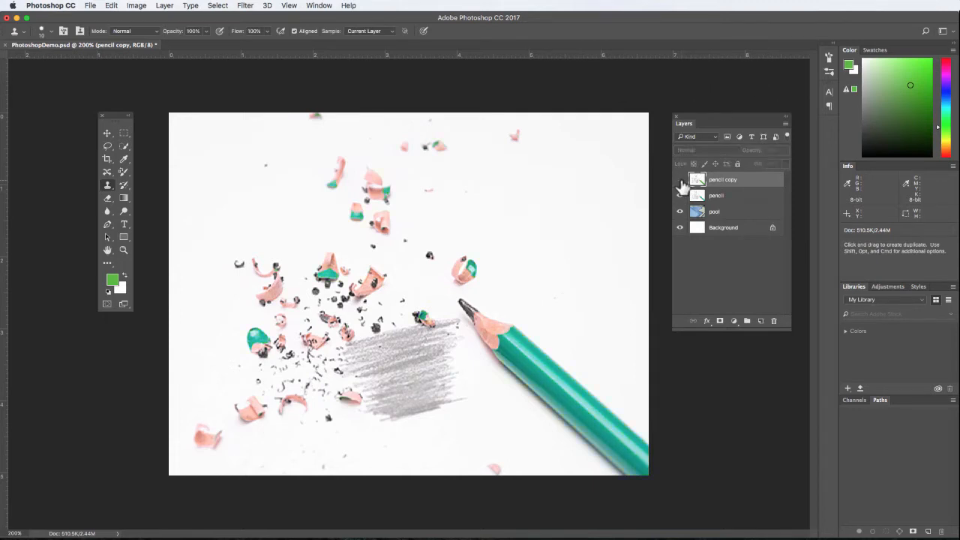
{"action": "left_click", "coordinate": [680, 180]}
{"action": "left_click", "coordinate": [680, 180]}
{"action": "left_click", "coordinate": [680, 180]}
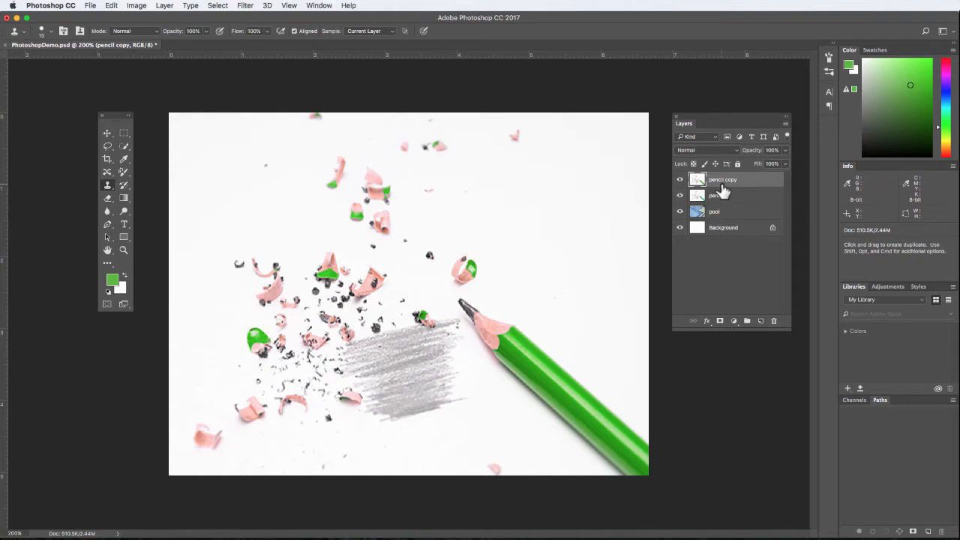
Step: Choose the Color Replacement Tool and set the foreground color to a bright, saturated blue
{"action": "left_click", "coordinate": [123, 173]}
{"action": "left_click", "coordinate": [123, 173]}
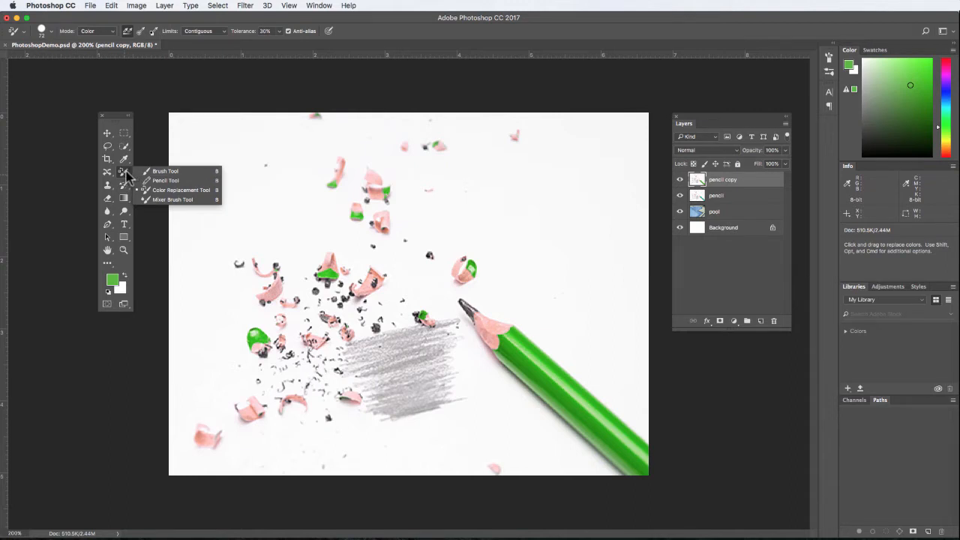
{"action": "left_click", "coordinate": [154, 190]}
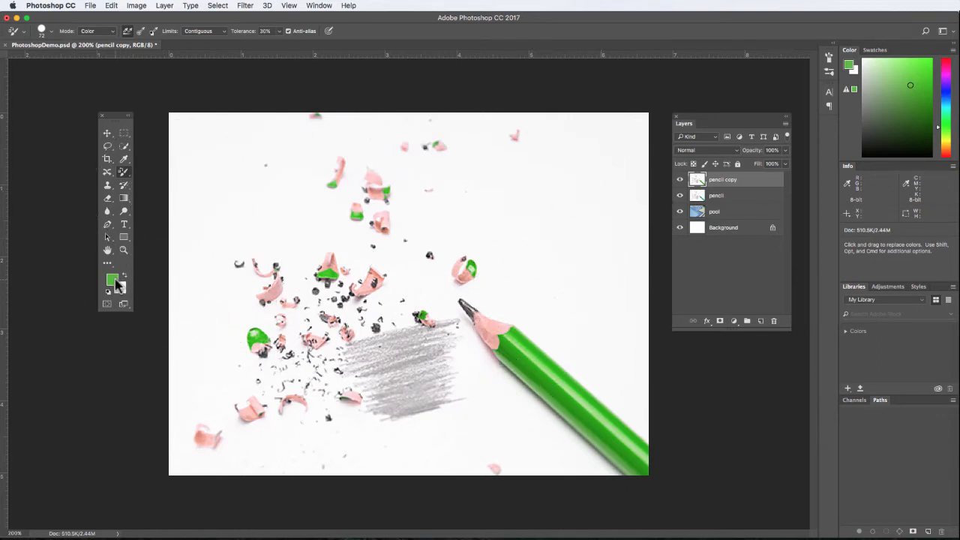
{"action": "left_click", "coordinate": [114, 280]}
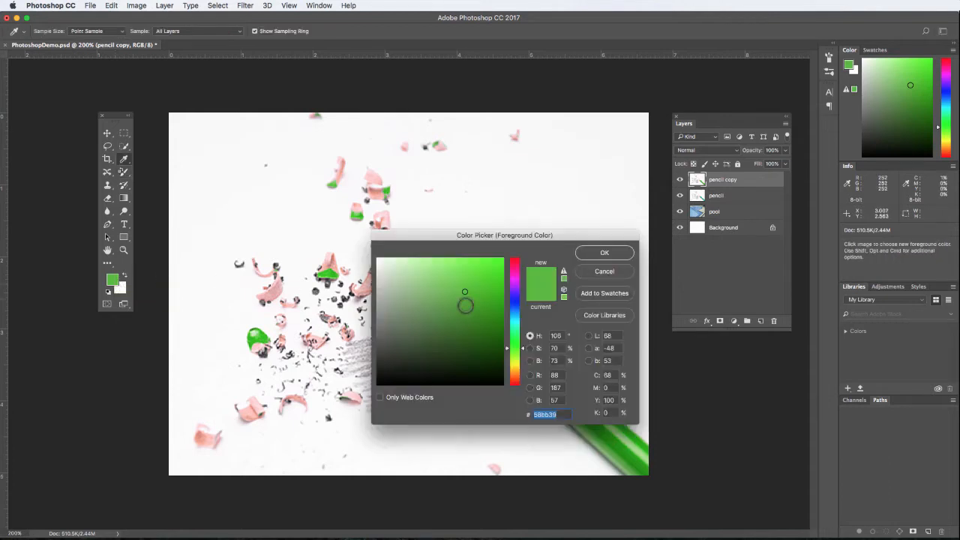
{"action": "left_click", "coordinate": [509, 302]}
{"action": "left_click_drag", "start_coordinate": [496, 293], "coordinate": [512, 255]}
{"action": "left_click", "coordinate": [621, 252]}
{"action": "key", "text": "b"}
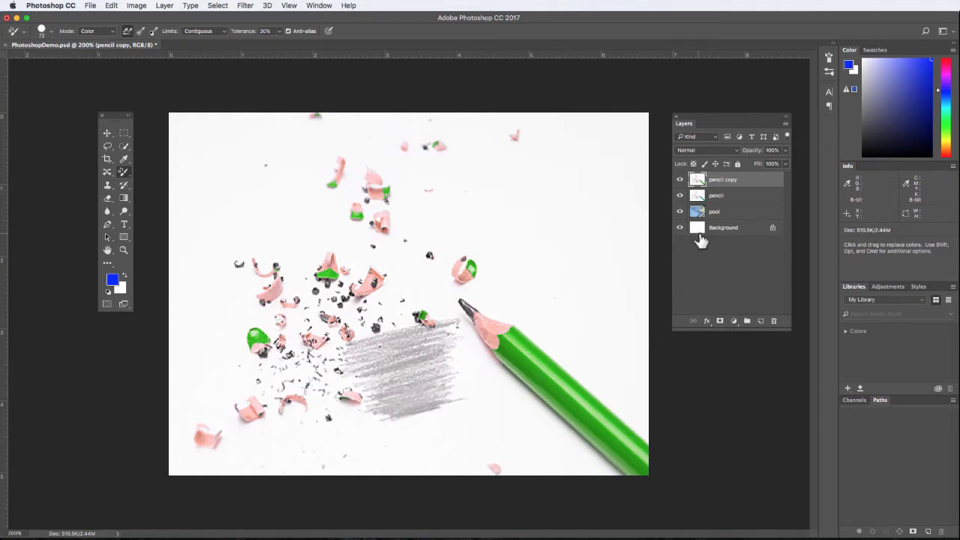
Step: Duplicate the pencil copy layer under the name "pencil blue"
{"action": "right_click", "coordinate": [743, 179]}
{"action": "left_click", "coordinate": [770, 169]}
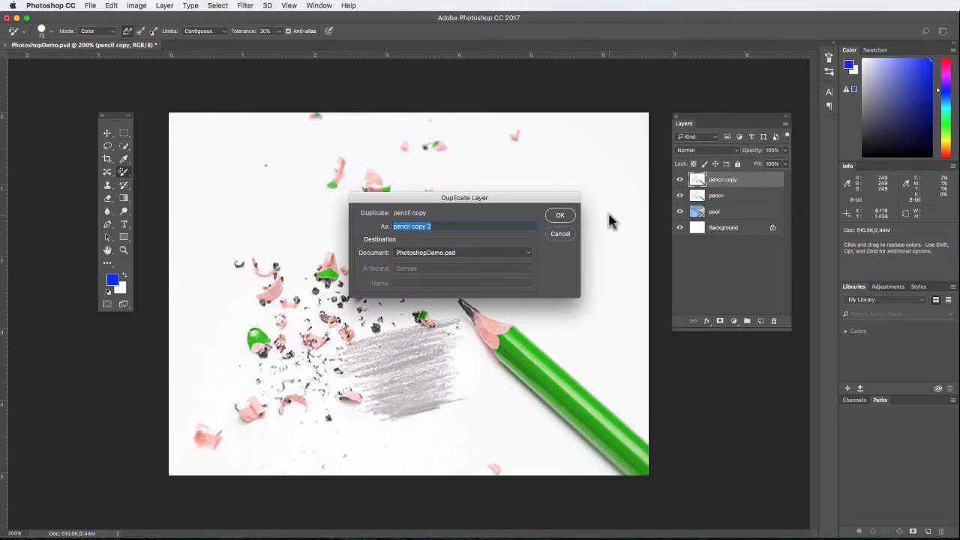
{"action": "key", "text": "Right"}
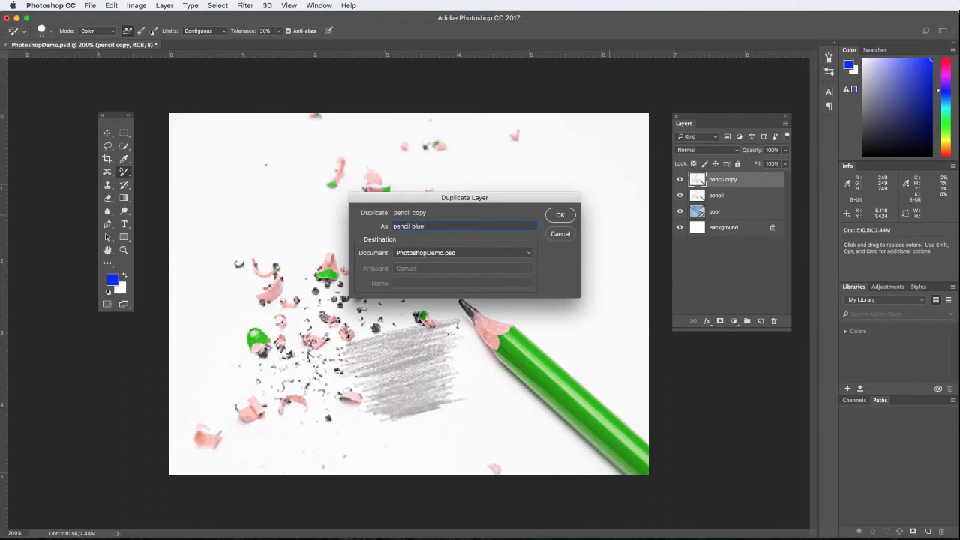
{"action": "key", "text": "Return"}
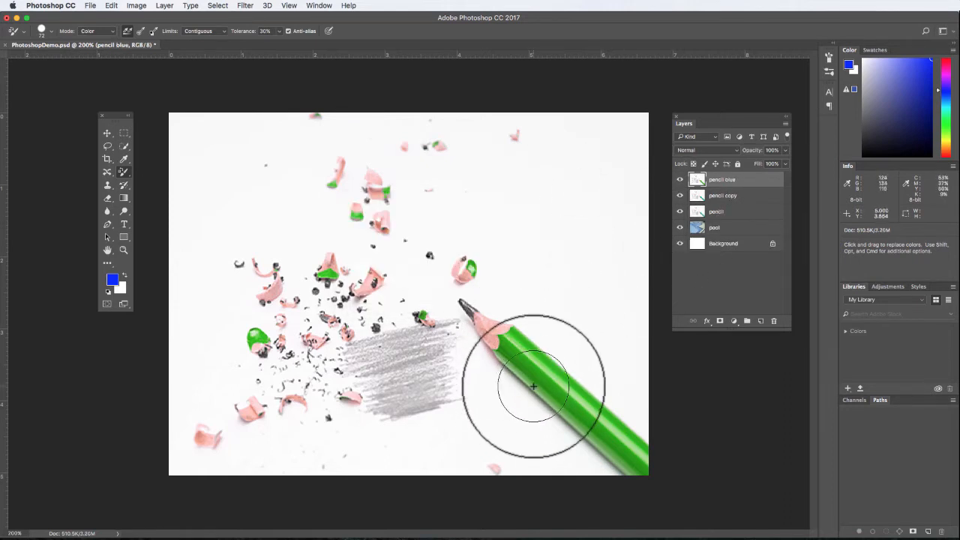
Step: Paint blue over the pencil, the shaded scribble and the lower shavings on the pencil blue layer with the Color Replacement Tool
{"action": "mouse_move", "coordinate": [514, 353]}
{"action": "left_mouse_down"}
{"action": "mouse_move", "coordinate": [556, 398]}
{"action": "mouse_move", "coordinate": [514, 344]}
{"action": "mouse_move", "coordinate": [555, 379]}
{"action": "mouse_move", "coordinate": [517, 341]}
{"action": "mouse_move", "coordinate": [545, 355]}
{"action": "mouse_move", "coordinate": [515, 329]}
{"action": "mouse_move", "coordinate": [610, 415]}
{"action": "mouse_move", "coordinate": [637, 453]}
{"action": "mouse_move", "coordinate": [590, 427]}
{"action": "mouse_move", "coordinate": [630, 476]}
{"action": "mouse_move", "coordinate": [582, 438]}
{"action": "mouse_move", "coordinate": [558, 398]}
{"action": "mouse_move", "coordinate": [578, 429]}
{"action": "mouse_move", "coordinate": [549, 412]}
{"action": "mouse_move", "coordinate": [513, 373]}
{"action": "mouse_move", "coordinate": [501, 339]}
{"action": "mouse_move", "coordinate": [518, 334]}
{"action": "mouse_move", "coordinate": [611, 429]}
{"action": "mouse_move", "coordinate": [649, 449]}
{"action": "mouse_move", "coordinate": [563, 364]}
{"action": "mouse_move", "coordinate": [650, 449]}
{"action": "mouse_move", "coordinate": [607, 411]}
{"action": "mouse_move", "coordinate": [643, 464]}
{"action": "left_mouse_up"}
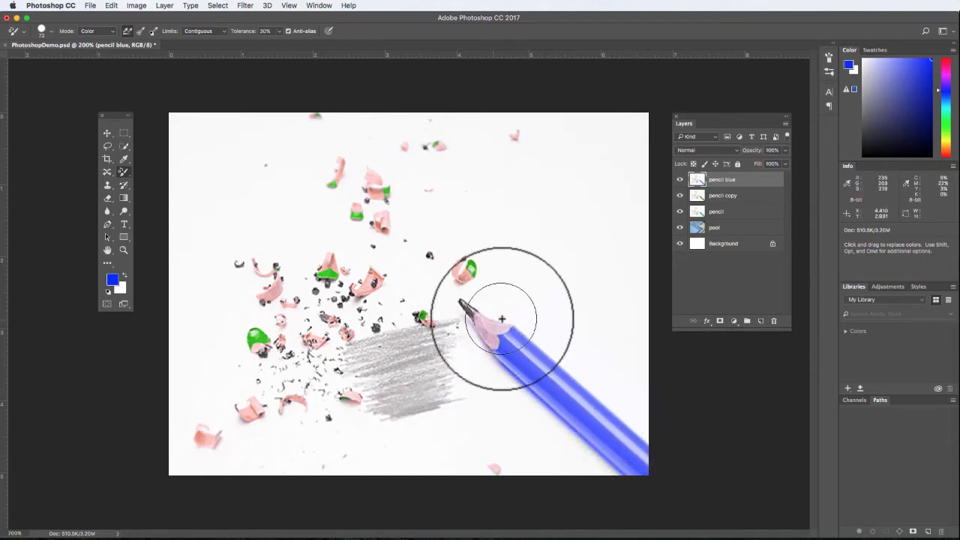
{"action": "mouse_move", "coordinate": [502, 319]}
{"action": "left_mouse_down"}
{"action": "mouse_move", "coordinate": [505, 348]}
{"action": "mouse_move", "coordinate": [437, 330]}
{"action": "mouse_move", "coordinate": [456, 330]}
{"action": "mouse_move", "coordinate": [346, 339]}
{"action": "mouse_move", "coordinate": [352, 380]}
{"action": "mouse_move", "coordinate": [411, 399]}
{"action": "mouse_move", "coordinate": [440, 424]}
{"action": "left_mouse_up"}
{"action": "mouse_move", "coordinate": [509, 471]}
{"action": "left_mouse_down"}
{"action": "mouse_move", "coordinate": [341, 452]}
{"action": "mouse_move", "coordinate": [437, 348]}
{"action": "mouse_move", "coordinate": [440, 316]}
{"action": "left_mouse_up"}
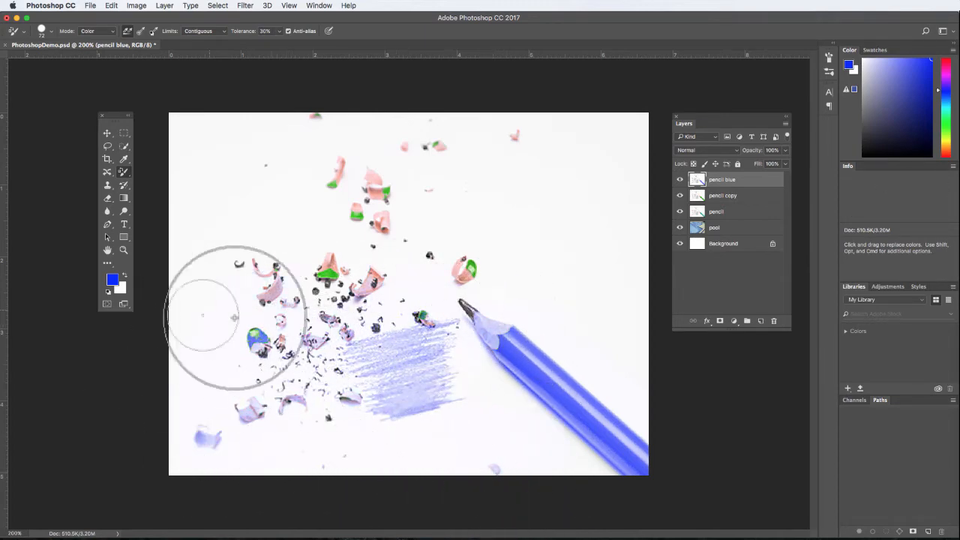
Step: Paint blue over the remaining middle and upper shavings on the pencil blue layer with the Color Replacement Tool
{"action": "mouse_move", "coordinate": [214, 310]}
{"action": "left_mouse_down"}
{"action": "mouse_move", "coordinate": [227, 338]}
{"action": "mouse_move", "coordinate": [383, 274]}
{"action": "mouse_move", "coordinate": [335, 276]}
{"action": "left_mouse_up"}
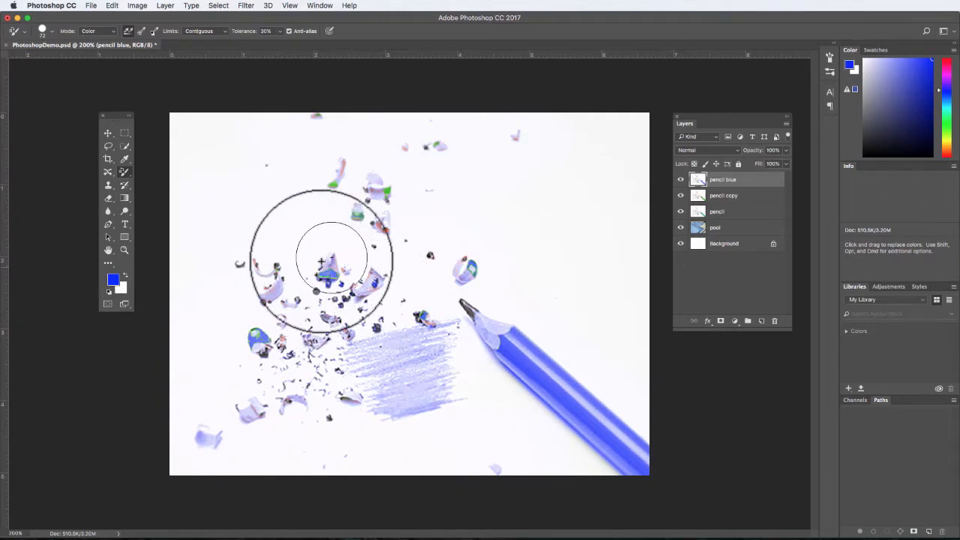
{"action": "mouse_move", "coordinate": [333, 231]}
{"action": "left_mouse_down"}
{"action": "mouse_move", "coordinate": [296, 180]}
{"action": "mouse_move", "coordinate": [417, 168]}
{"action": "left_mouse_up"}
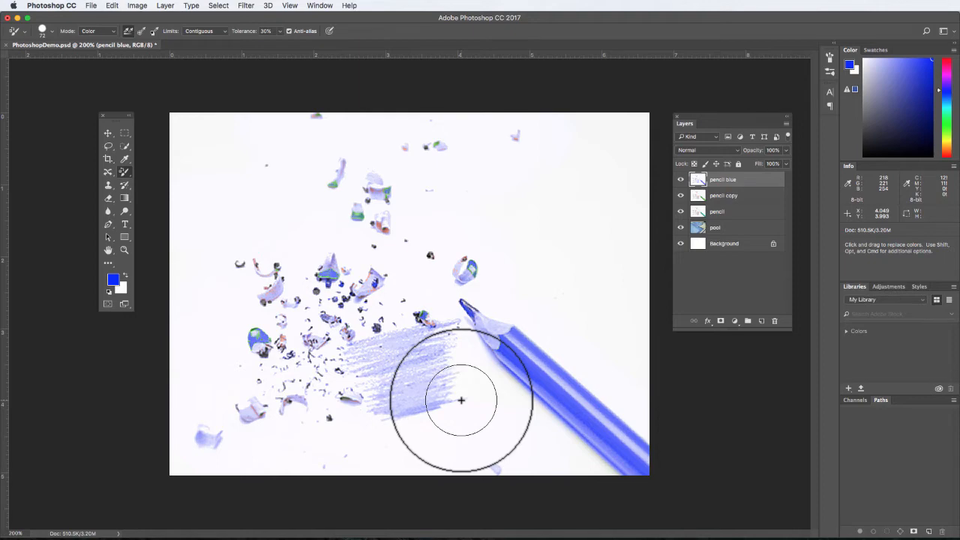
Step: Undo all the blue painting on the pencil blue layer
{"action": "key", "text": "alt+super+z"}
{"action": "key", "text": "alt+super+z"}
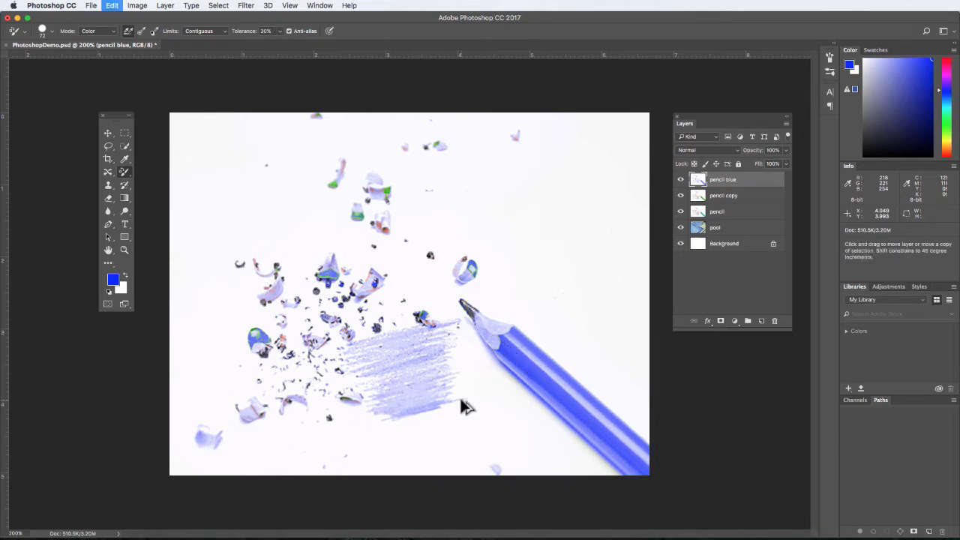
{"action": "key", "text": "alt+super+z"}
{"action": "key", "text": "alt+super+z"}
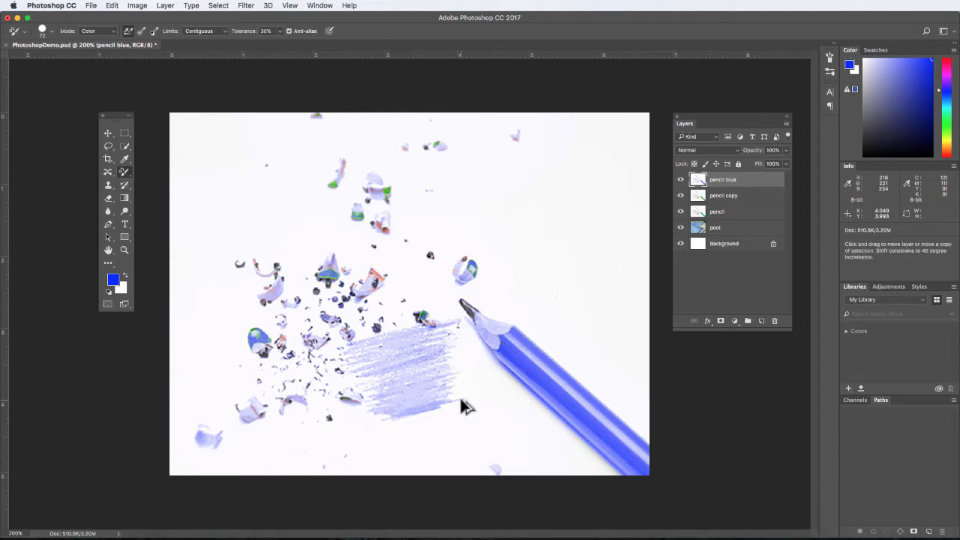
{"action": "key", "text": "alt+super+z"}
{"action": "key", "text": "alt+super+z"}
{"action": "key", "text": "alt+super+z"}
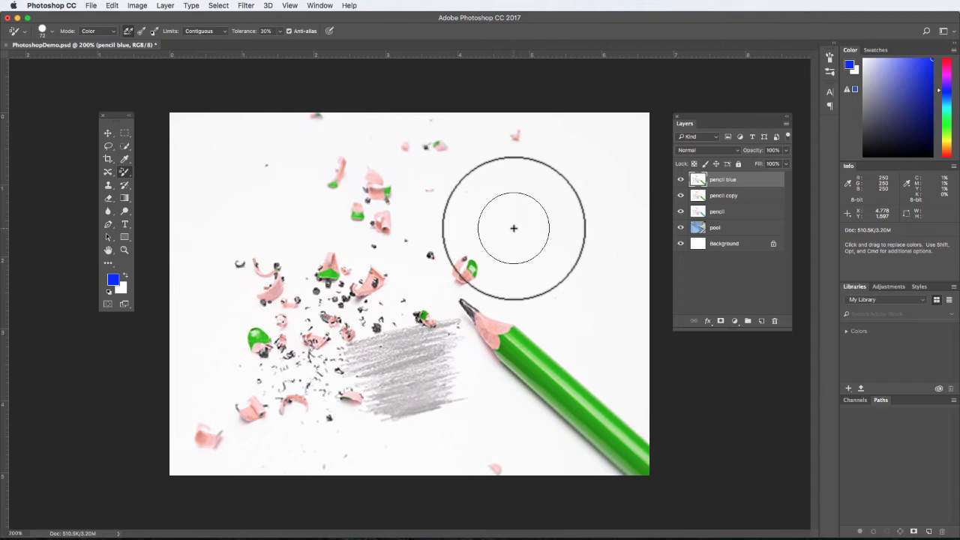
Step: Select the white background around the pencil barrel with the Quick Selection Tool, refine its edge, and invert the selection
{"action": "left_click", "coordinate": [126, 147]}
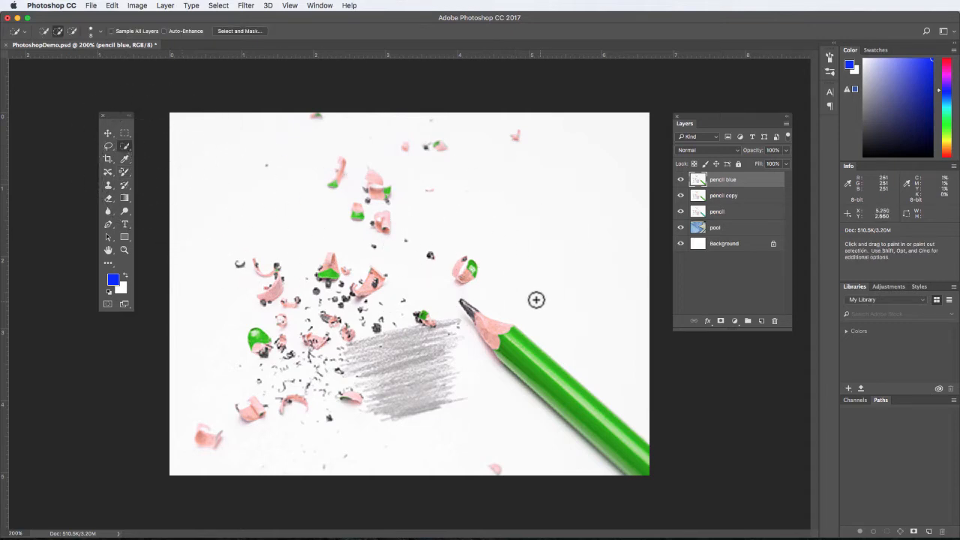
{"action": "mouse_move", "coordinate": [602, 351]}
{"action": "left_mouse_down"}
{"action": "mouse_move", "coordinate": [511, 300]}
{"action": "mouse_move", "coordinate": [483, 291]}
{"action": "mouse_move", "coordinate": [450, 300]}
{"action": "mouse_move", "coordinate": [500, 391]}
{"action": "mouse_move", "coordinate": [604, 507]}
{"action": "left_mouse_up"}
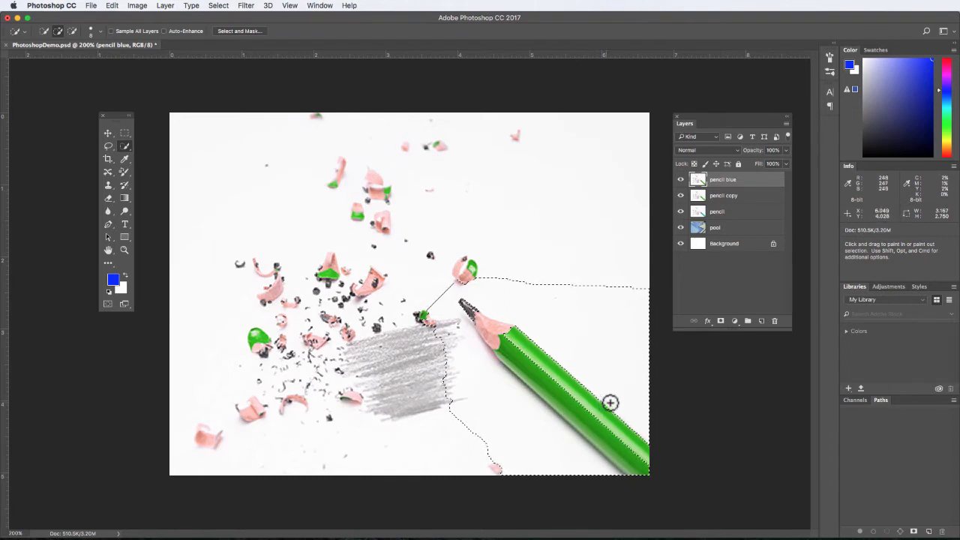
{"action": "key", "text": "alt"}
{"action": "left_click_drag", "start_coordinate": [588, 414], "coordinate": [575, 409]}
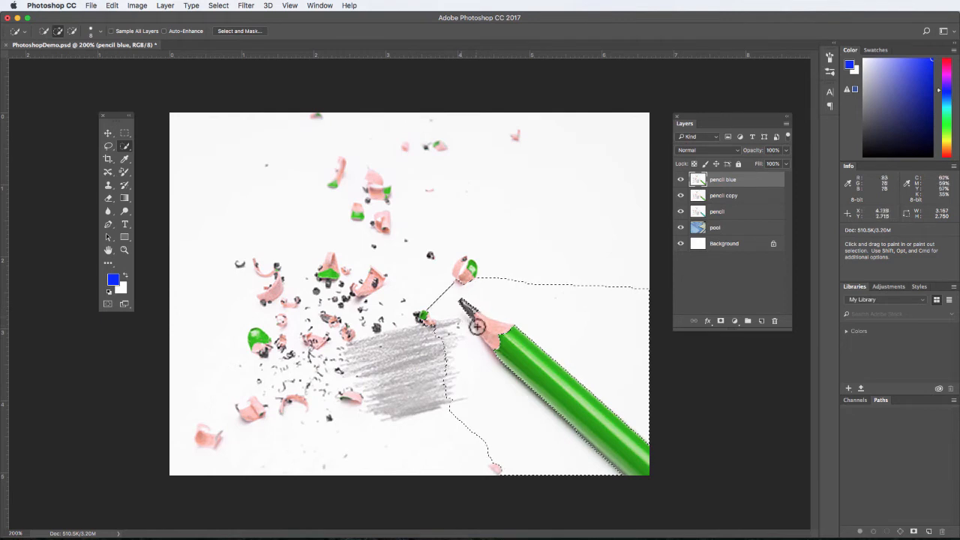
{"action": "key", "text": "alt"}
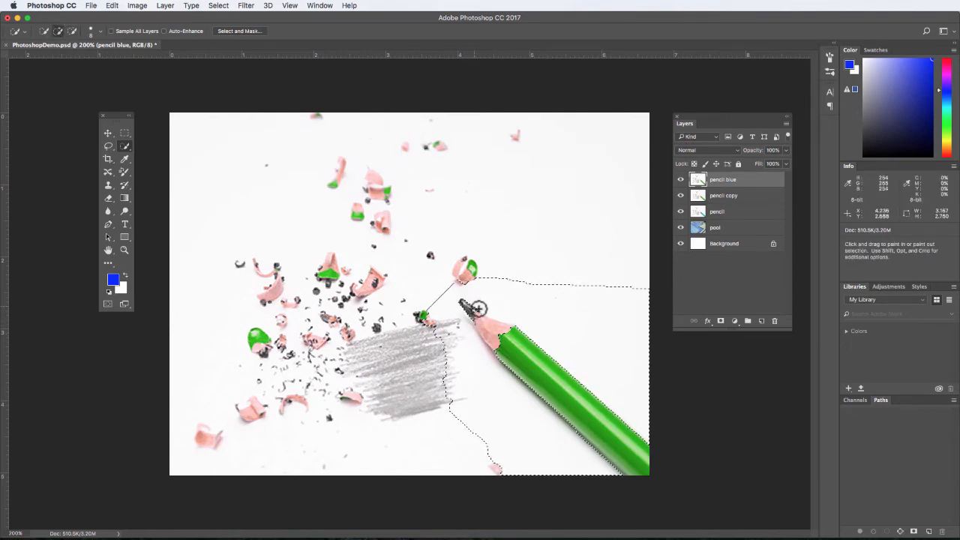
{"action": "left_click", "coordinate": [218, 6]}
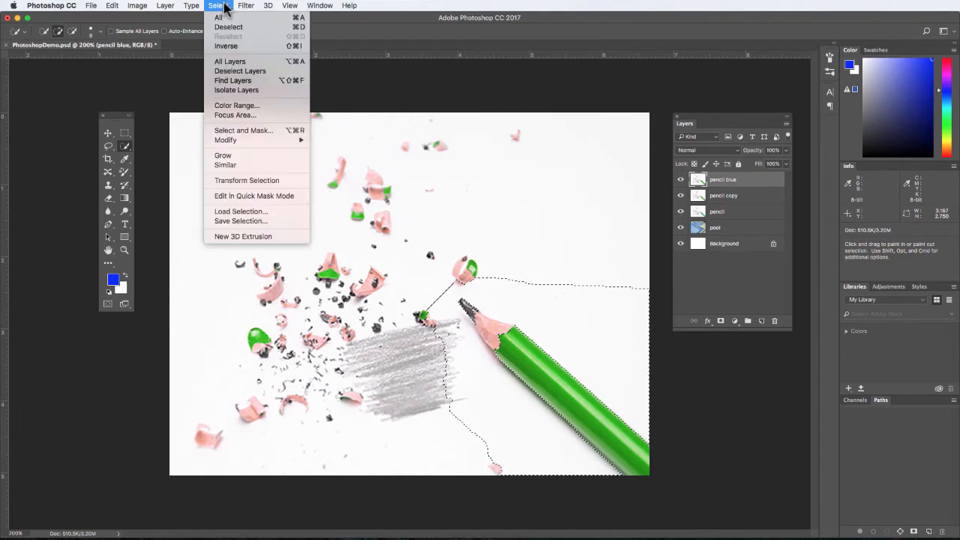
{"action": "left_click", "coordinate": [229, 48]}
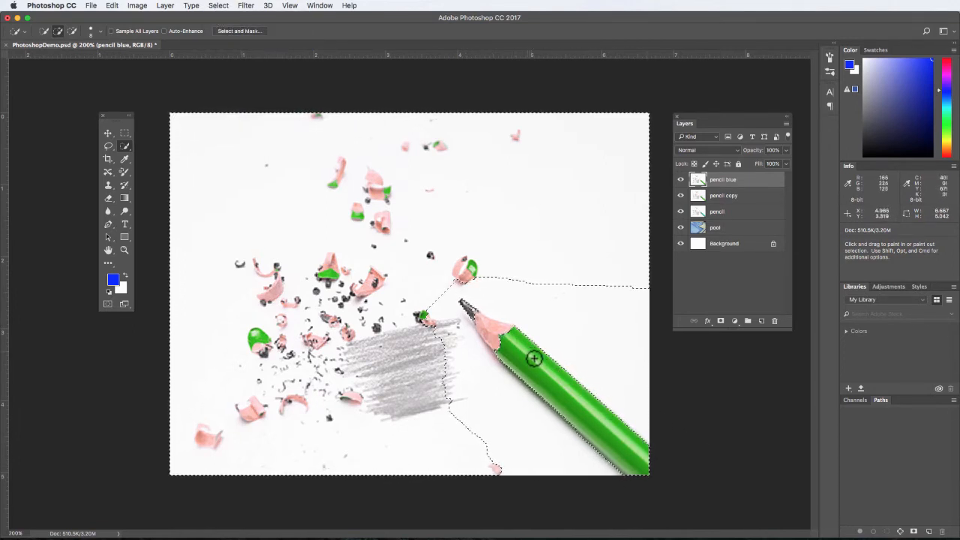
Step: Recolor the selected green pencil barrel blue with the Color Replacement Tool, raising its tolerance to cover the full length
{"action": "key", "text": "b"}
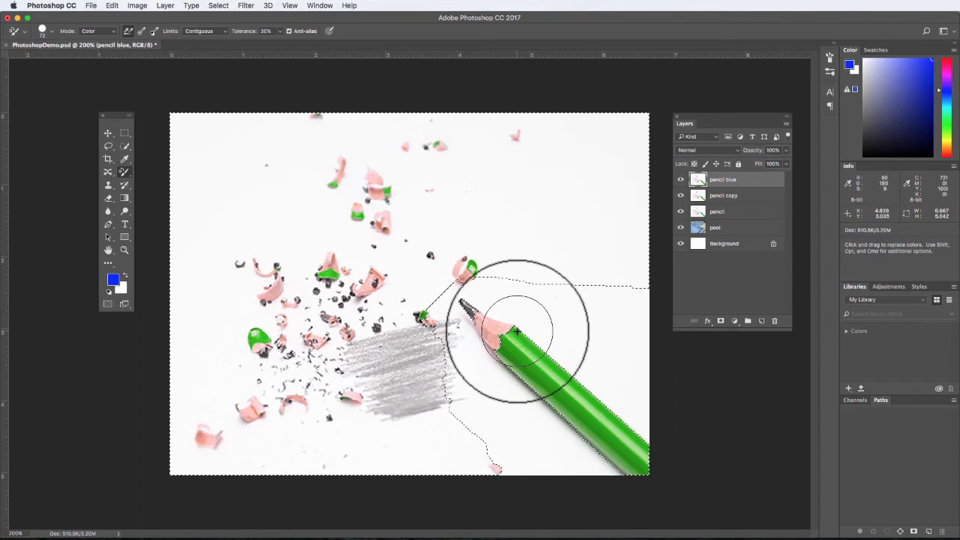
{"action": "mouse_move", "coordinate": [517, 331]}
{"action": "left_mouse_down"}
{"action": "mouse_move", "coordinate": [500, 348]}
{"action": "mouse_move", "coordinate": [500, 335]}
{"action": "mouse_move", "coordinate": [494, 351]}
{"action": "mouse_move", "coordinate": [504, 360]}
{"action": "mouse_move", "coordinate": [500, 346]}
{"action": "mouse_move", "coordinate": [512, 331]}
{"action": "mouse_move", "coordinate": [517, 347]}
{"action": "mouse_move", "coordinate": [514, 323]}
{"action": "mouse_move", "coordinate": [532, 345]}
{"action": "mouse_move", "coordinate": [509, 343]}
{"action": "mouse_move", "coordinate": [533, 347]}
{"action": "left_mouse_up"}
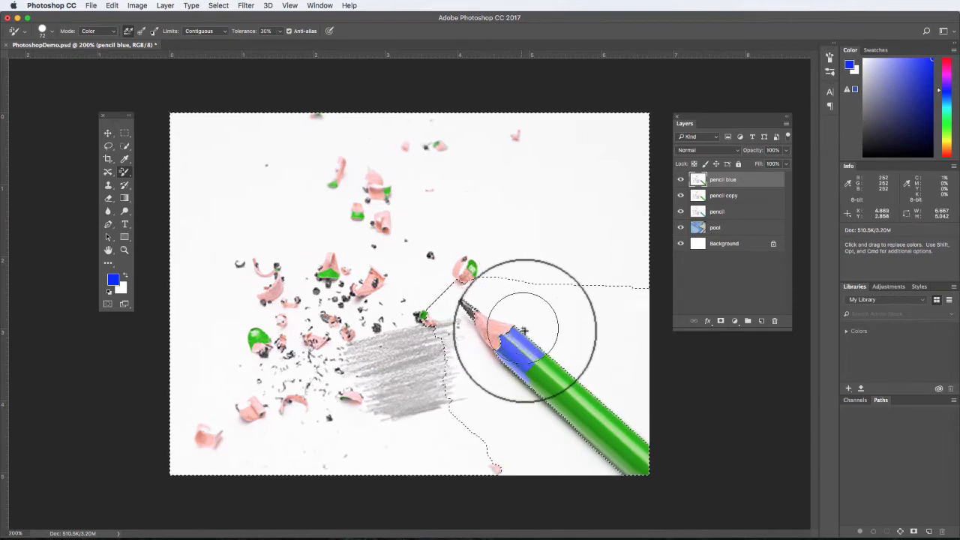
{"action": "left_click", "coordinate": [280, 31]}
{"action": "left_click_drag", "start_coordinate": [282, 45], "coordinate": [298, 43]}
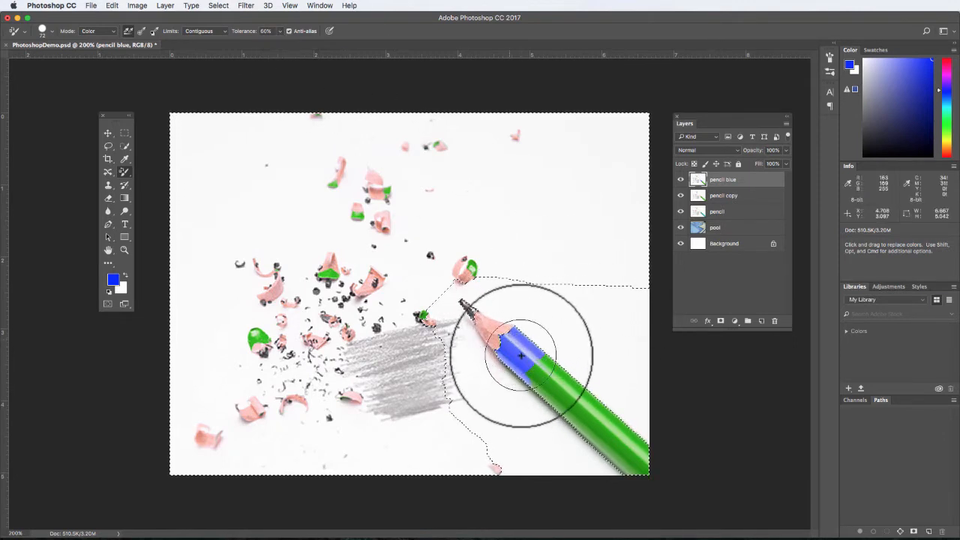
{"action": "mouse_move", "coordinate": [534, 358]}
{"action": "left_mouse_down"}
{"action": "mouse_move", "coordinate": [560, 399]}
{"action": "mouse_move", "coordinate": [579, 402]}
{"action": "mouse_move", "coordinate": [590, 389]}
{"action": "mouse_move", "coordinate": [648, 456]}
{"action": "mouse_move", "coordinate": [632, 459]}
{"action": "mouse_move", "coordinate": [653, 471]}
{"action": "left_mouse_up"}
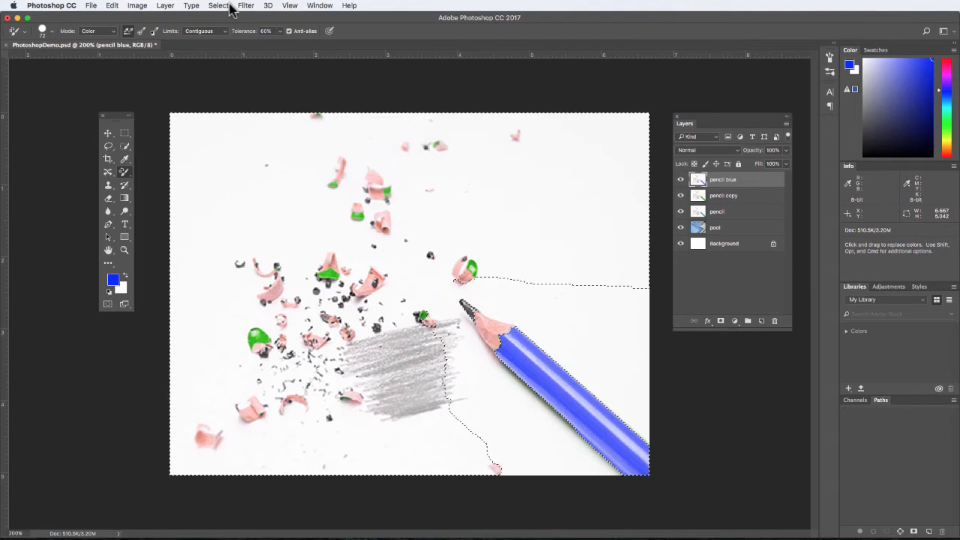
Step: Expand the selection around the pencil, and subtract the graphite tip from it with the Quick Selection Tool
{"action": "left_click", "coordinate": [222, 6]}
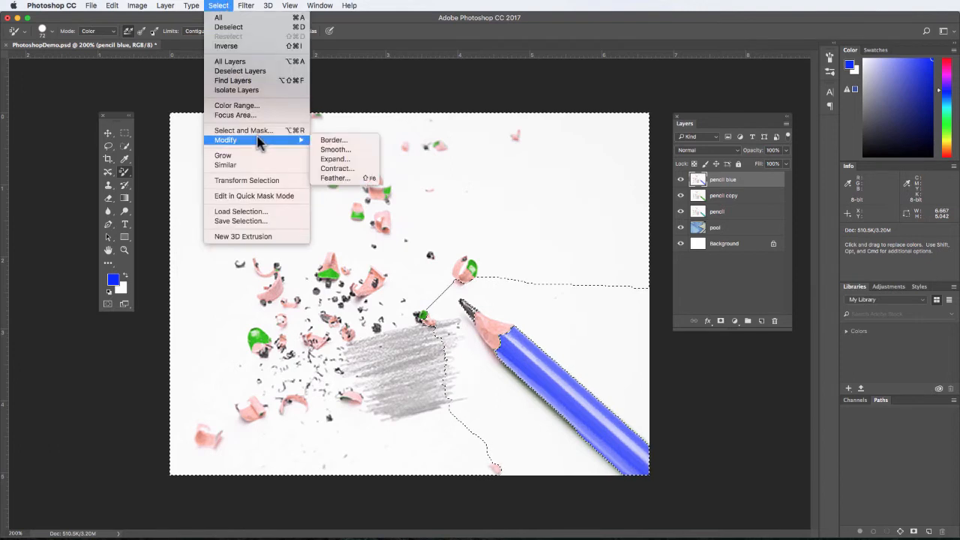
{"action": "left_click", "coordinate": [350, 160]}
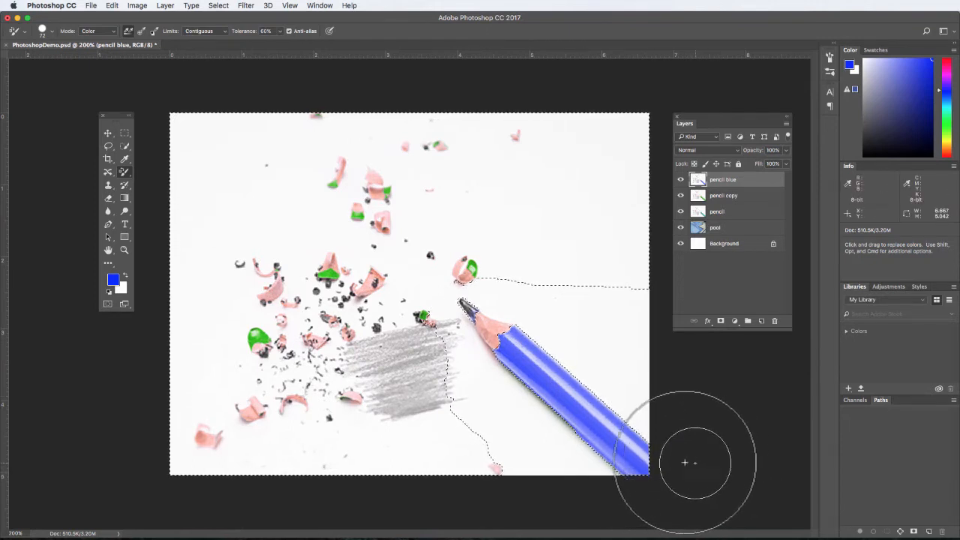
{"action": "left_click", "coordinate": [125, 251]}
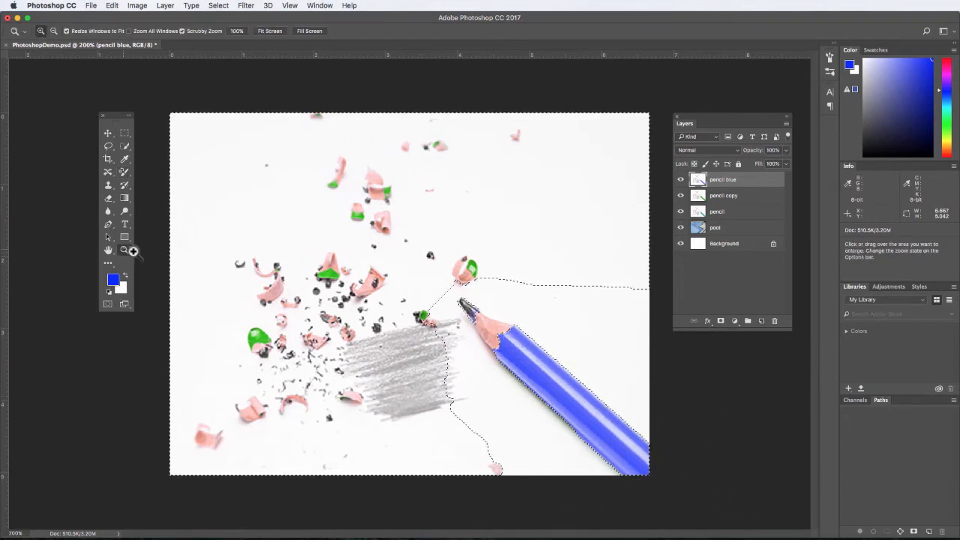
{"action": "left_click", "coordinate": [480, 319]}
{"action": "left_click", "coordinate": [491, 324]}
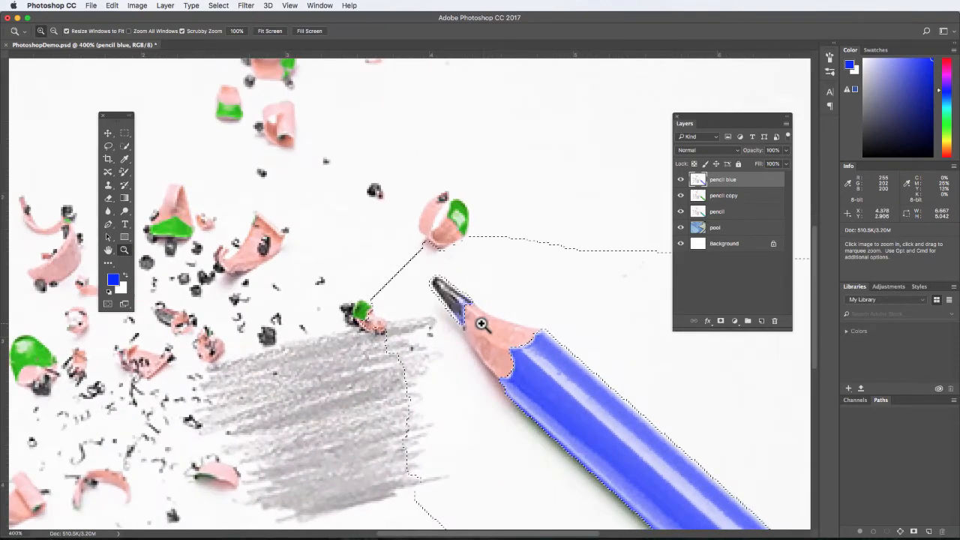
{"action": "left_click", "coordinate": [124, 185]}
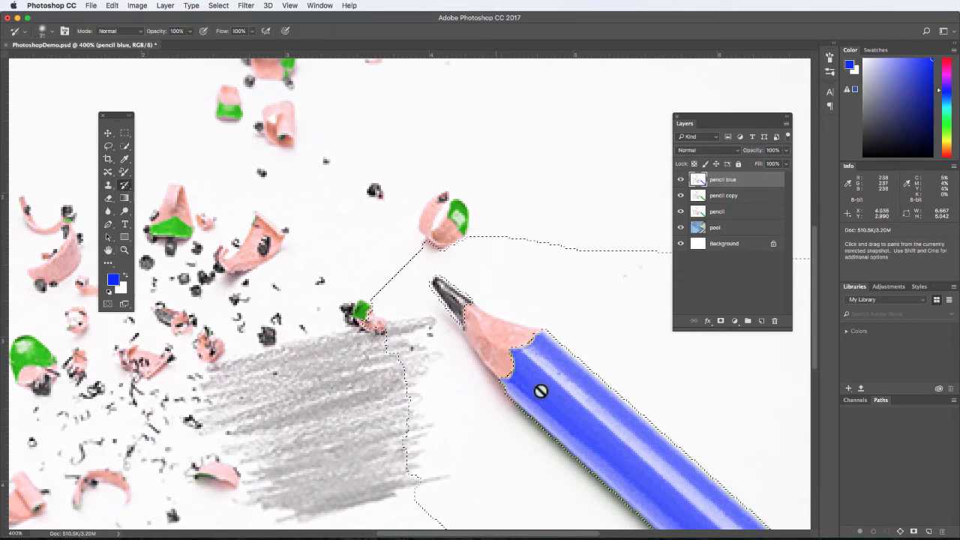
{"action": "left_click", "coordinate": [126, 145]}
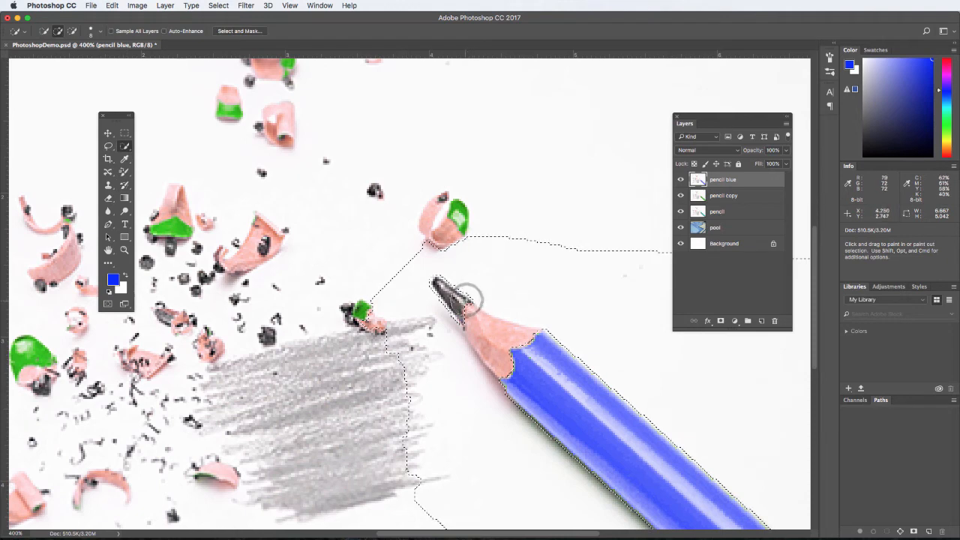
{"action": "key", "text": "alt"}
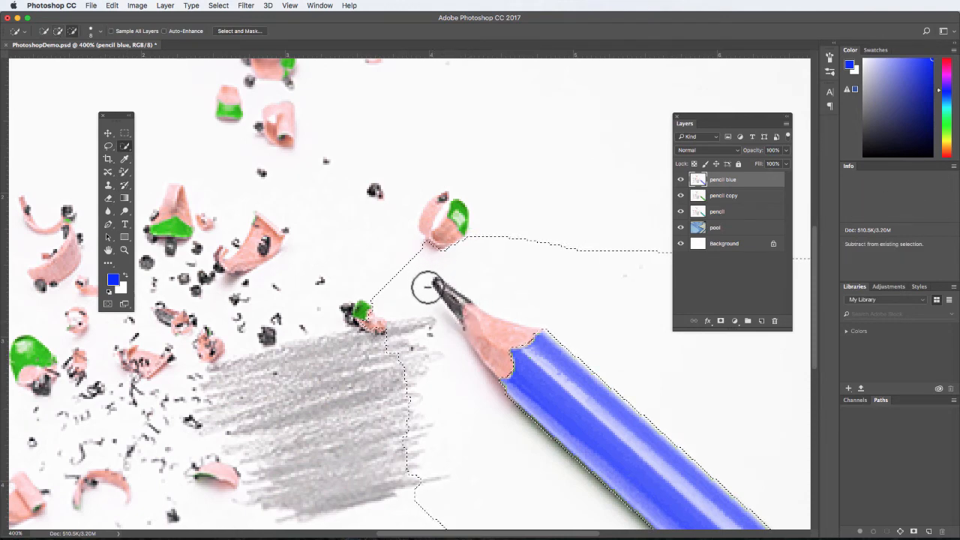
Step: Return to the Color Replacement Tool and clear the selection on the pencil blue layer
{"action": "left_click", "coordinate": [124, 171]}
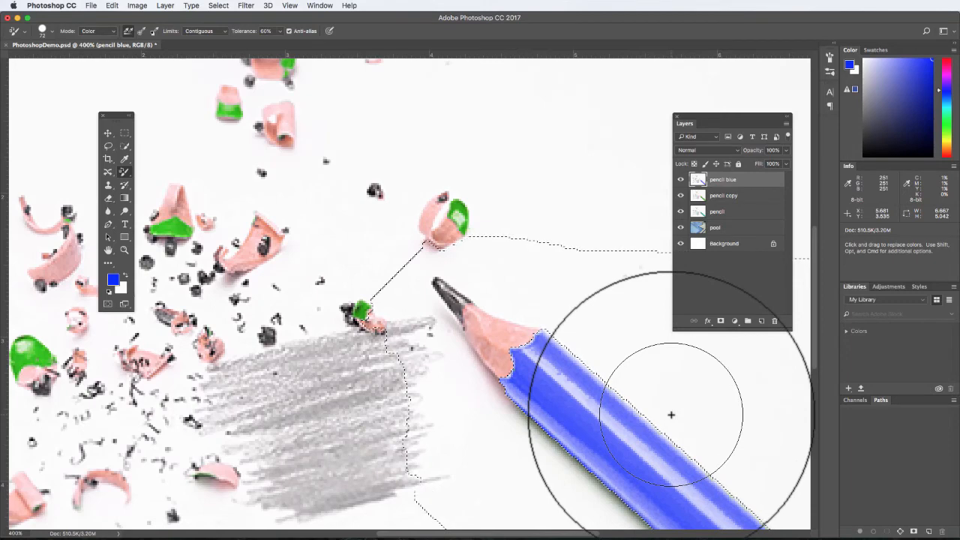
{"action": "key", "text": "super+d"}
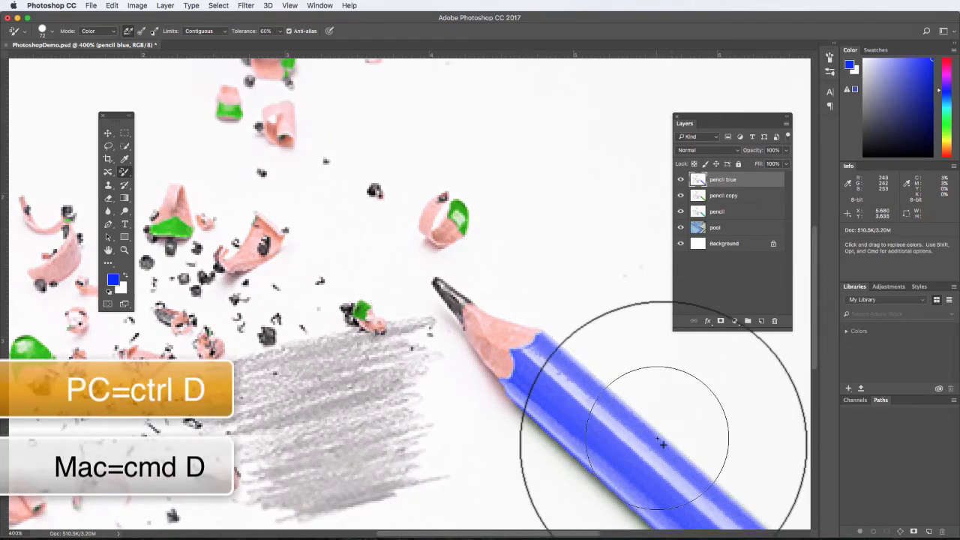
{"action": "key", "text": "super+minus"}
{"action": "key", "text": "super+minus"}
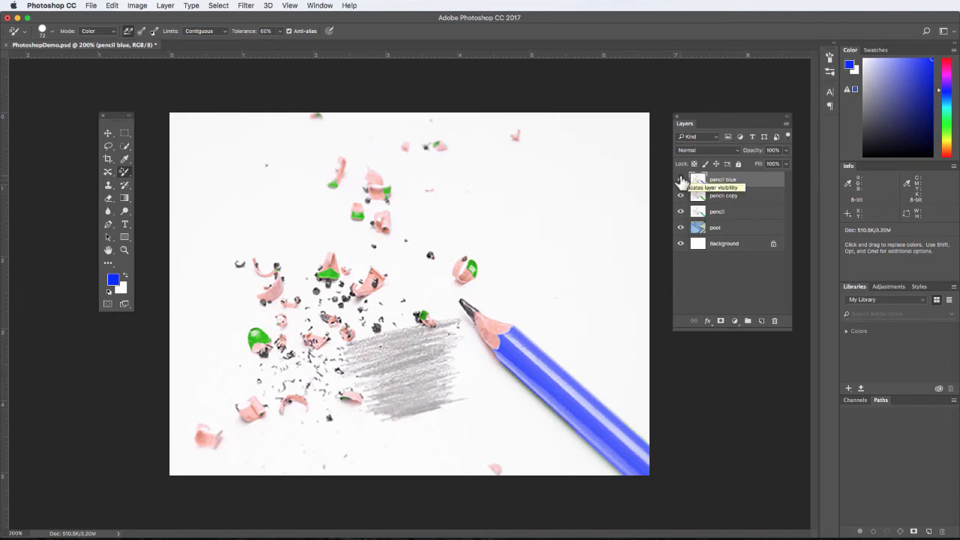
Step: Hide the pencil blue, pencil copy and pencil layers, and make the pool layer active
{"action": "left_click_drag", "start_coordinate": [681, 181], "coordinate": [681, 218]}
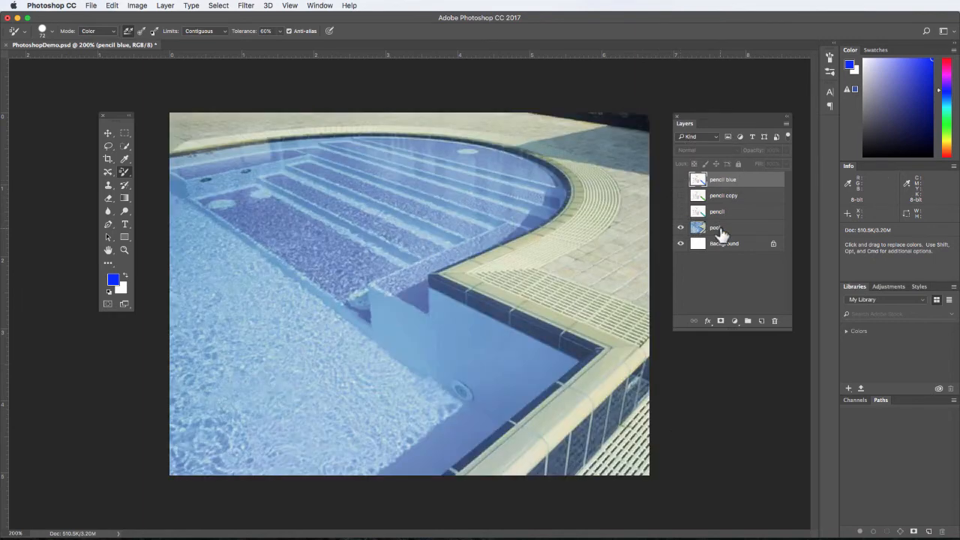
{"action": "left_click", "coordinate": [719, 229]}
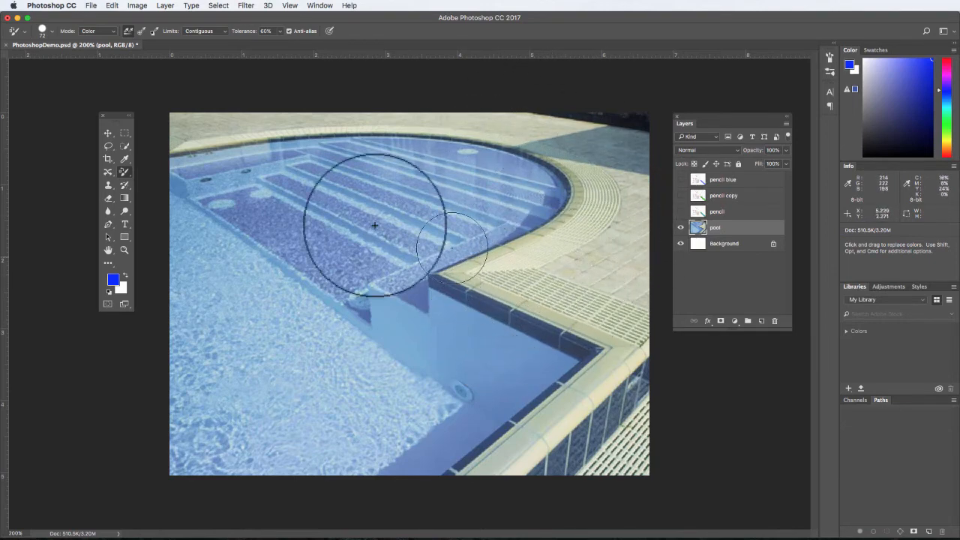
Step: Select the paving and deck around the pool with the Quick Selection Tool
{"action": "left_click", "coordinate": [125, 145]}
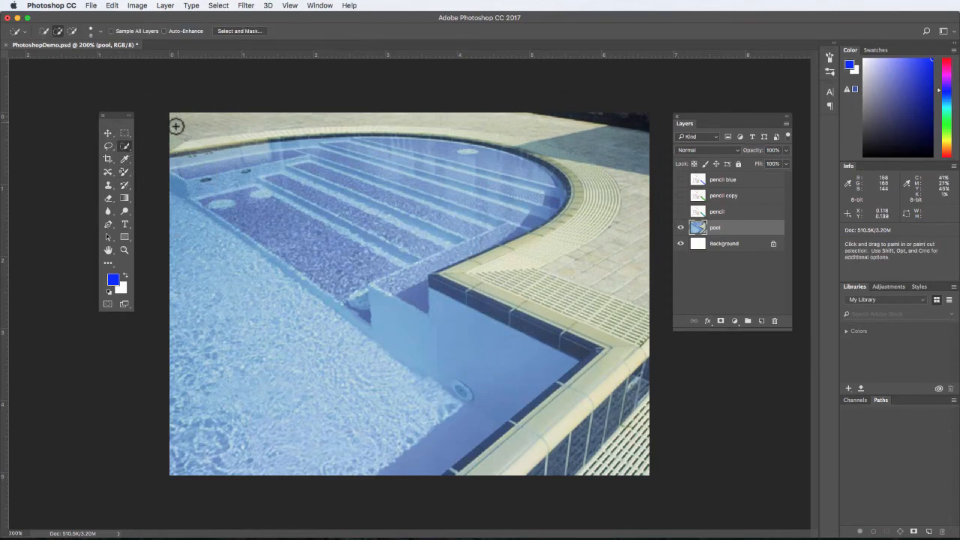
{"action": "mouse_move", "coordinate": [175, 127]}
{"action": "left_mouse_down"}
{"action": "mouse_move", "coordinate": [224, 132]}
{"action": "mouse_move", "coordinate": [453, 116]}
{"action": "mouse_move", "coordinate": [552, 135]}
{"action": "mouse_move", "coordinate": [602, 181]}
{"action": "mouse_move", "coordinate": [610, 231]}
{"action": "mouse_move", "coordinate": [596, 263]}
{"action": "mouse_move", "coordinate": [617, 251]}
{"action": "left_mouse_up"}
{"action": "mouse_move", "coordinate": [586, 272]}
{"action": "left_mouse_down"}
{"action": "mouse_move", "coordinate": [479, 277]}
{"action": "mouse_move", "coordinate": [626, 338]}
{"action": "mouse_move", "coordinate": [632, 377]}
{"action": "mouse_move", "coordinate": [611, 393]}
{"action": "mouse_move", "coordinate": [618, 418]}
{"action": "mouse_move", "coordinate": [624, 388]}
{"action": "mouse_move", "coordinate": [594, 441]}
{"action": "mouse_move", "coordinate": [560, 454]}
{"action": "mouse_move", "coordinate": [583, 430]}
{"action": "mouse_move", "coordinate": [569, 450]}
{"action": "mouse_move", "coordinate": [600, 445]}
{"action": "mouse_move", "coordinate": [640, 365]}
{"action": "mouse_move", "coordinate": [607, 470]}
{"action": "left_mouse_up"}
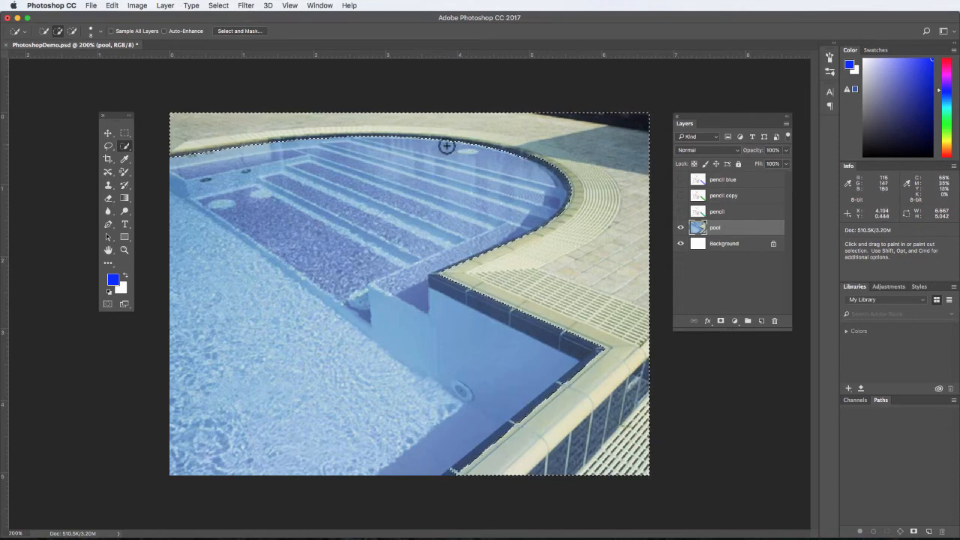
Step: Refine the deck selection along the pool's curved far edge, subtracting the dark tile border from it
{"action": "left_click", "coordinate": [124, 250]}
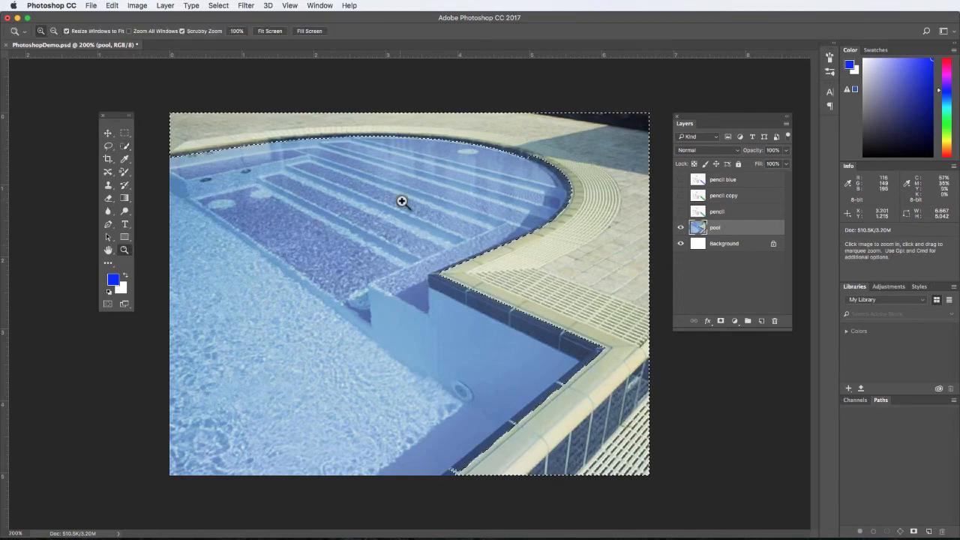
{"action": "left_click", "coordinate": [402, 201]}
{"action": "left_click", "coordinate": [124, 145]}
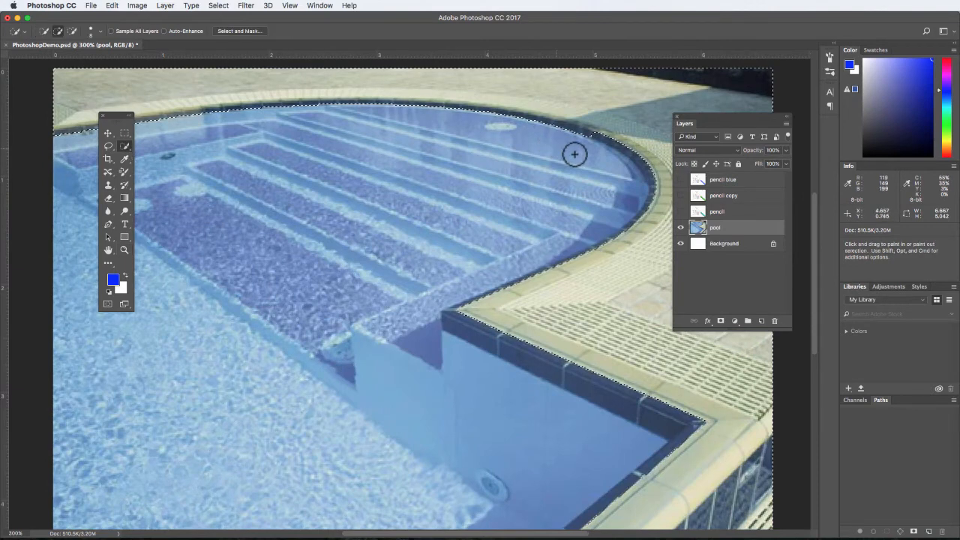
{"action": "key", "text": "alt"}
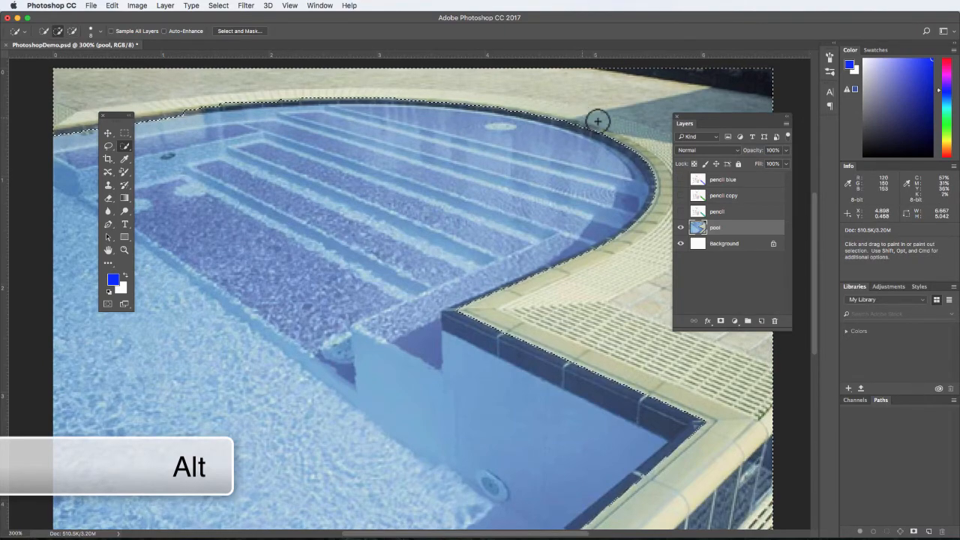
{"action": "left_click_drag", "start_coordinate": [360, 197], "coordinate": [628, 237]}
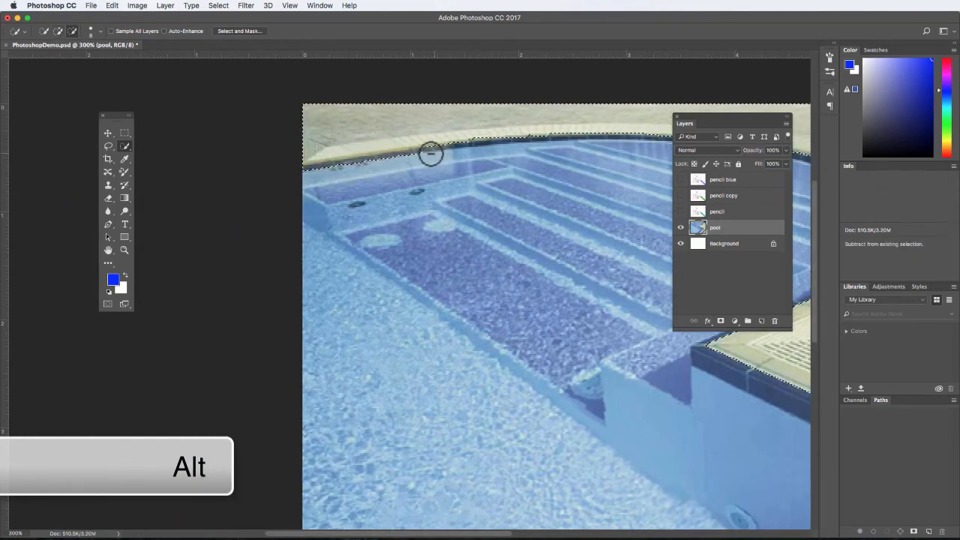
{"action": "left_click_drag", "start_coordinate": [405, 158], "coordinate": [311, 175]}
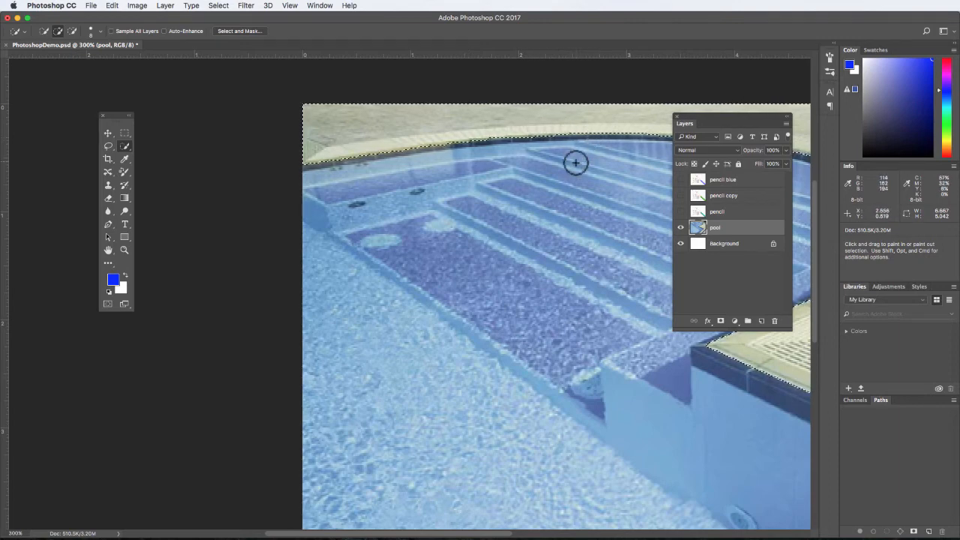
Step: Invert the deck selection so that the pool itself is selected
{"action": "key", "text": "super+minus"}
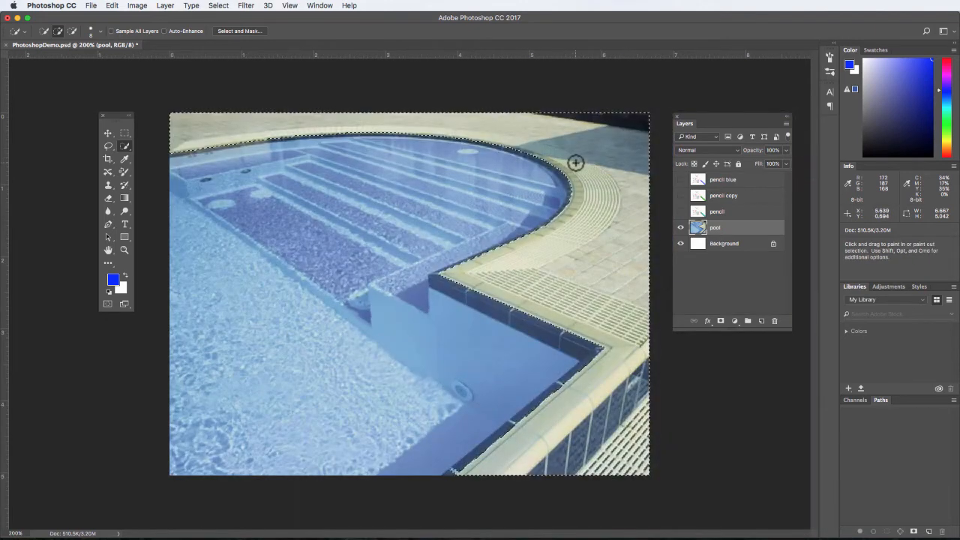
{"action": "left_click", "coordinate": [219, 6]}
{"action": "left_click", "coordinate": [231, 46]}
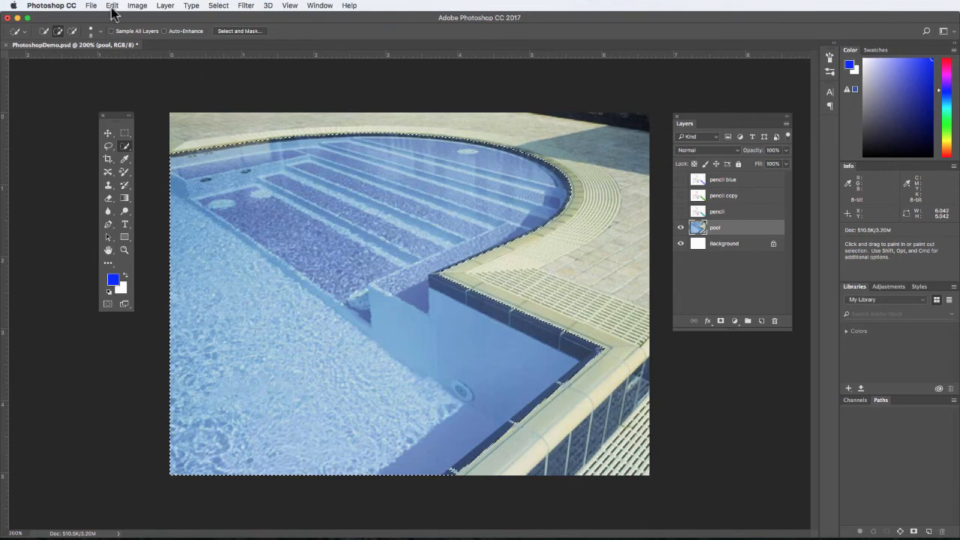
Step: Start a Replace Color adjustment on the selected pool and sample the blues of its steps, water and inner walls as the target colors
{"action": "left_click", "coordinate": [137, 6]}
{"action": "mouse_move", "coordinate": [147, 33]}
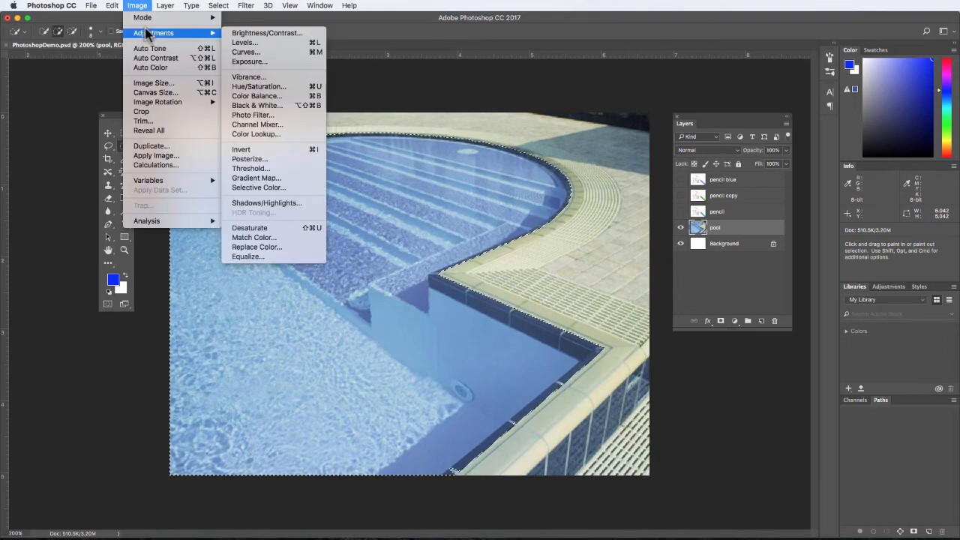
{"action": "left_click", "coordinate": [305, 247]}
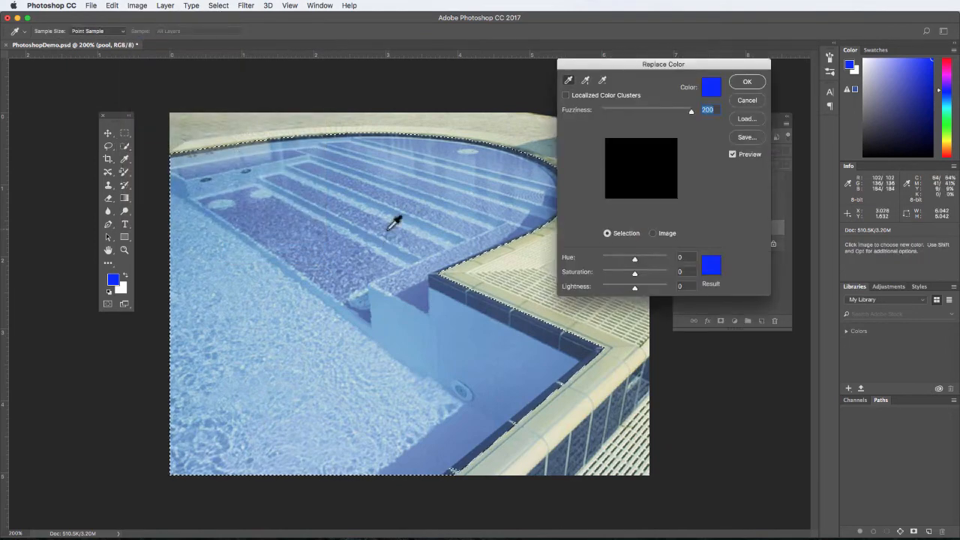
{"action": "left_click", "coordinate": [411, 207]}
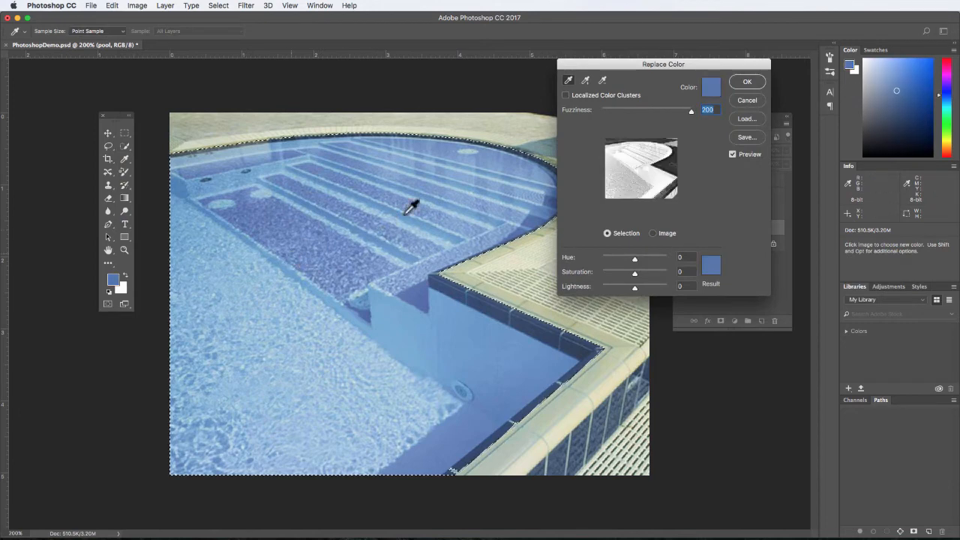
{"action": "left_click", "coordinate": [586, 80]}
{"action": "left_click", "coordinate": [375, 202]}
{"action": "left_click", "coordinate": [315, 256]}
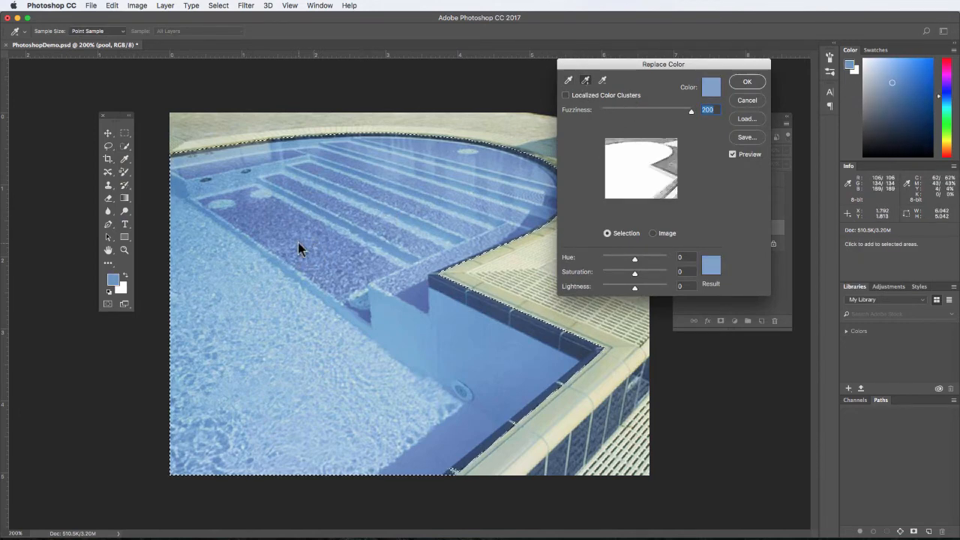
{"action": "left_click", "coordinate": [304, 300]}
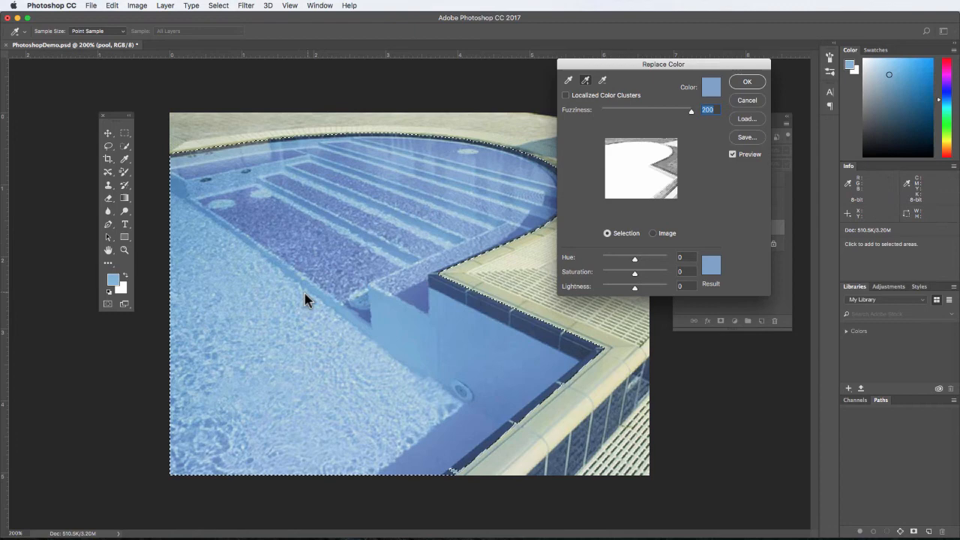
{"action": "left_click", "coordinate": [367, 306]}
{"action": "left_click", "coordinate": [402, 300]}
{"action": "left_click", "coordinate": [416, 304]}
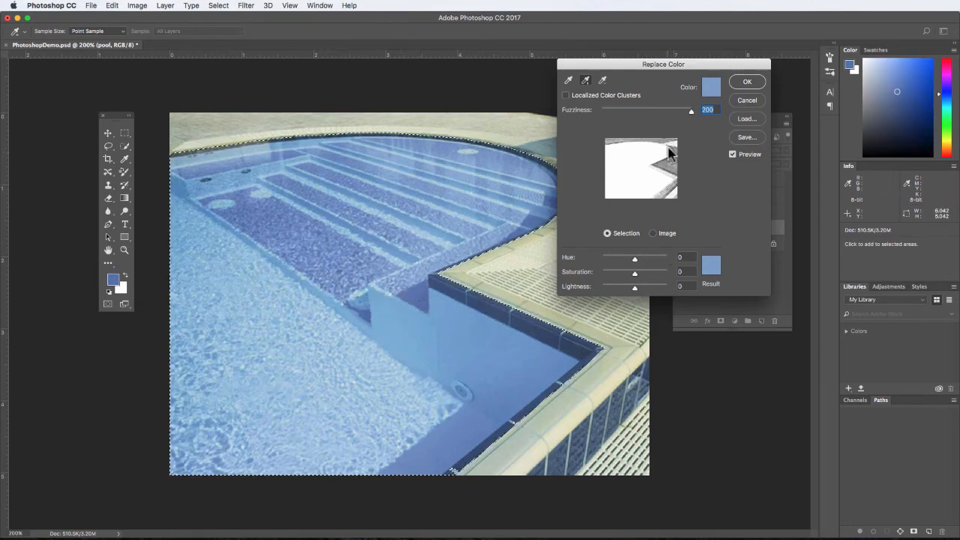
Step: Shift the sampled pool blues to Hue +10 and Saturation +37, and apply the color replacement
{"action": "left_click_drag", "start_coordinate": [649, 67], "coordinate": [747, 122]}
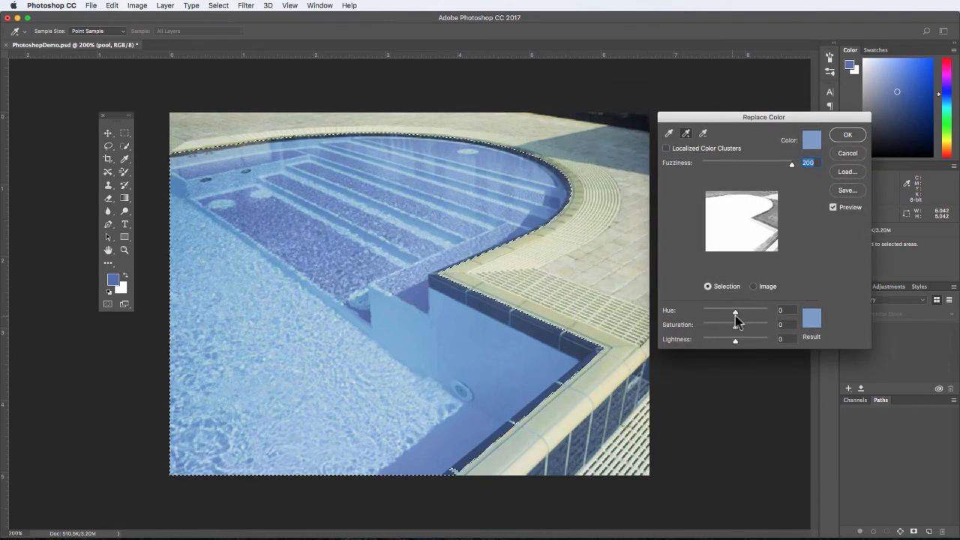
{"action": "left_click_drag", "start_coordinate": [735, 313], "coordinate": [755, 310]}
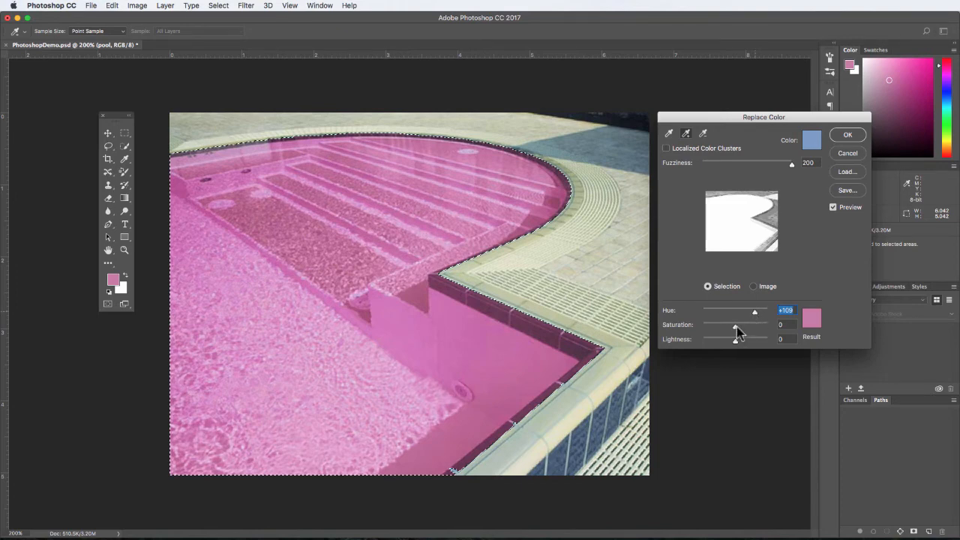
{"action": "mouse_move", "coordinate": [736, 326]}
{"action": "left_mouse_down"}
{"action": "mouse_move", "coordinate": [755, 332]}
{"action": "mouse_move", "coordinate": [692, 326]}
{"action": "mouse_move", "coordinate": [746, 329]}
{"action": "mouse_move", "coordinate": [740, 315]}
{"action": "left_mouse_up"}
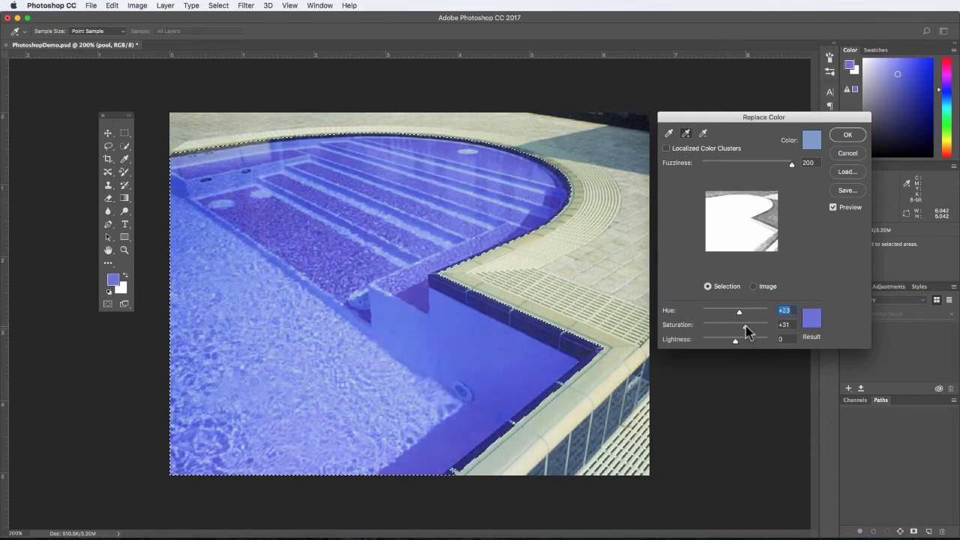
{"action": "left_click_drag", "start_coordinate": [739, 312], "coordinate": [745, 327]}
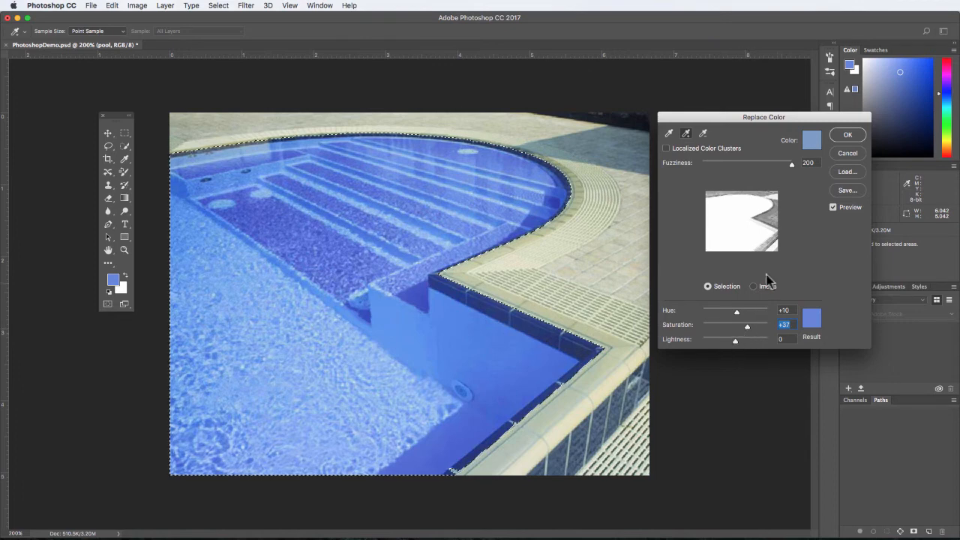
{"action": "left_click", "coordinate": [847, 137]}
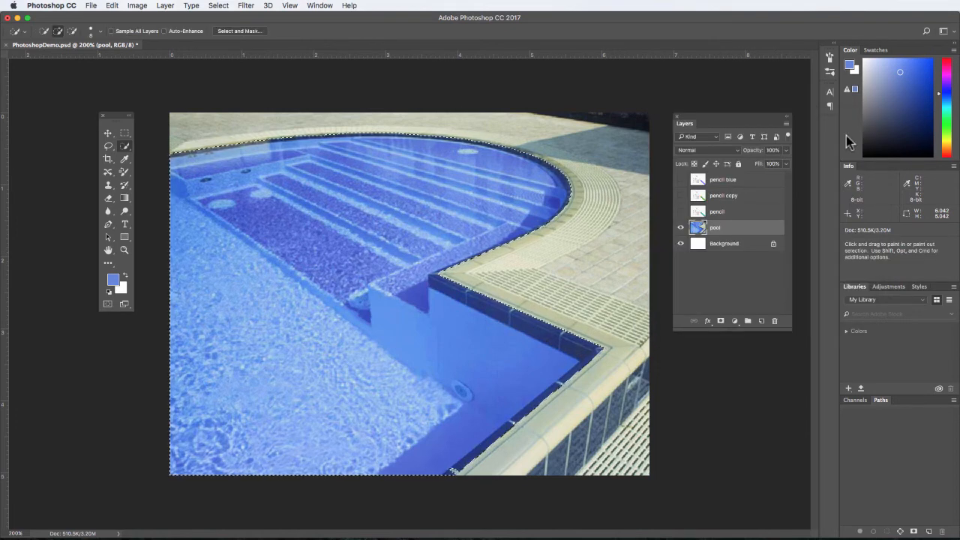
Step: Drop the pool selection to check the recolored water without its outline, and restore the selection
{"action": "key", "text": "super+z"}
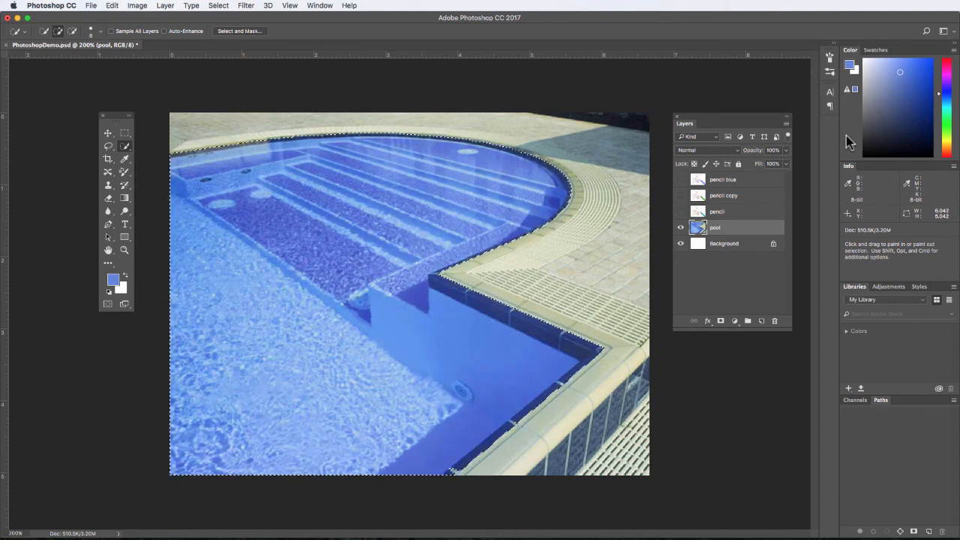
{"action": "key", "text": "super+d"}
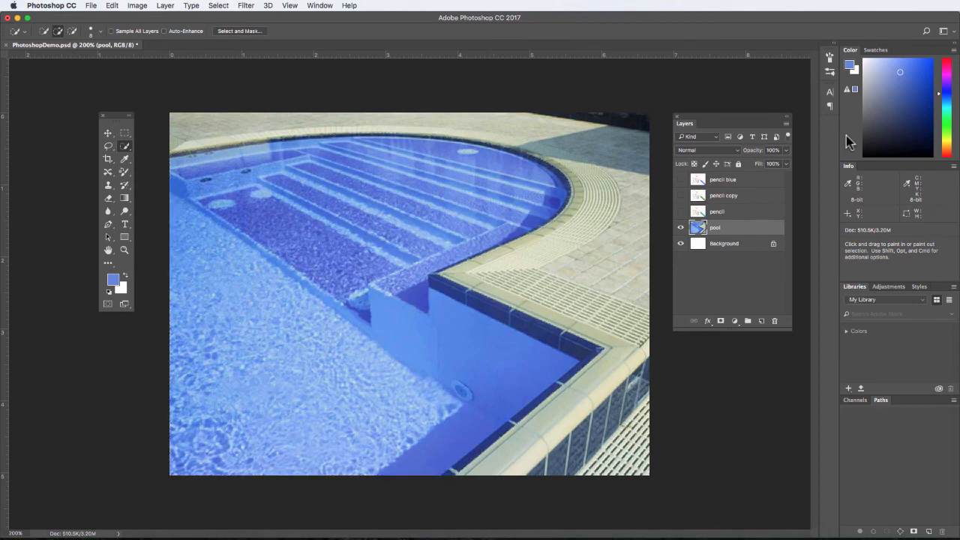
{"action": "key", "text": "super+z"}
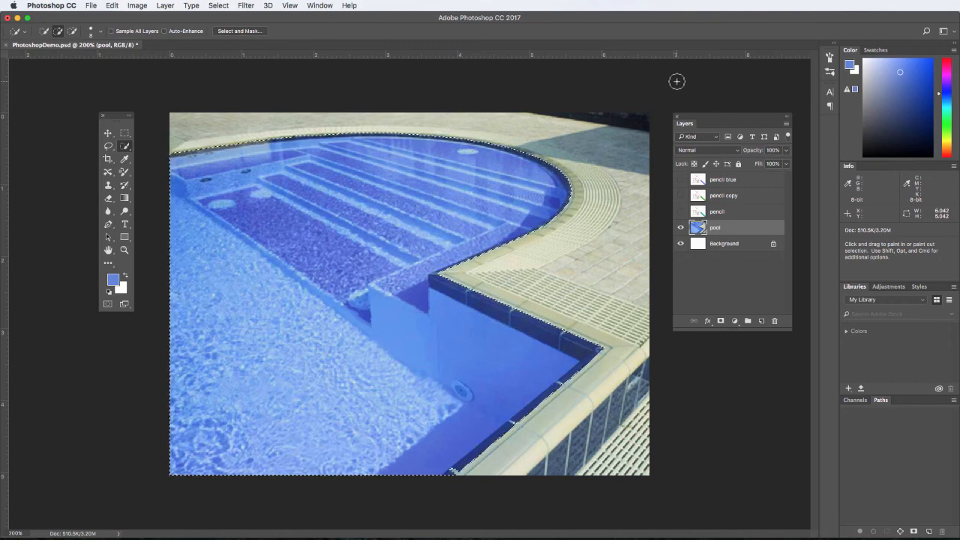
Step: Add a Color Balance adjustment layer masked to the pool, with midtones at Cyan-Red -28, Magenta-Green +14 and Yellow-Blue 0
{"action": "left_click", "coordinate": [735, 322]}
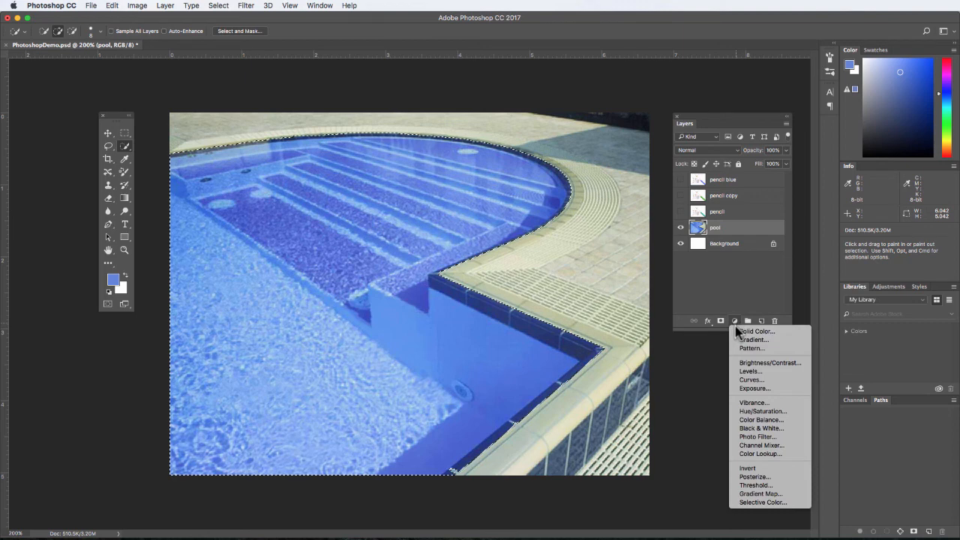
{"action": "left_click", "coordinate": [761, 420]}
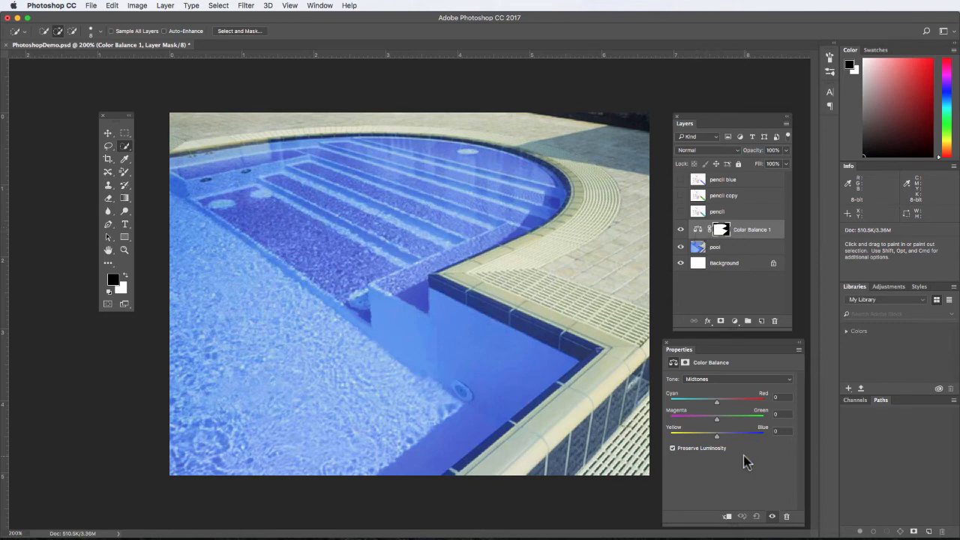
{"action": "left_click_drag", "start_coordinate": [716, 406], "coordinate": [780, 408]}
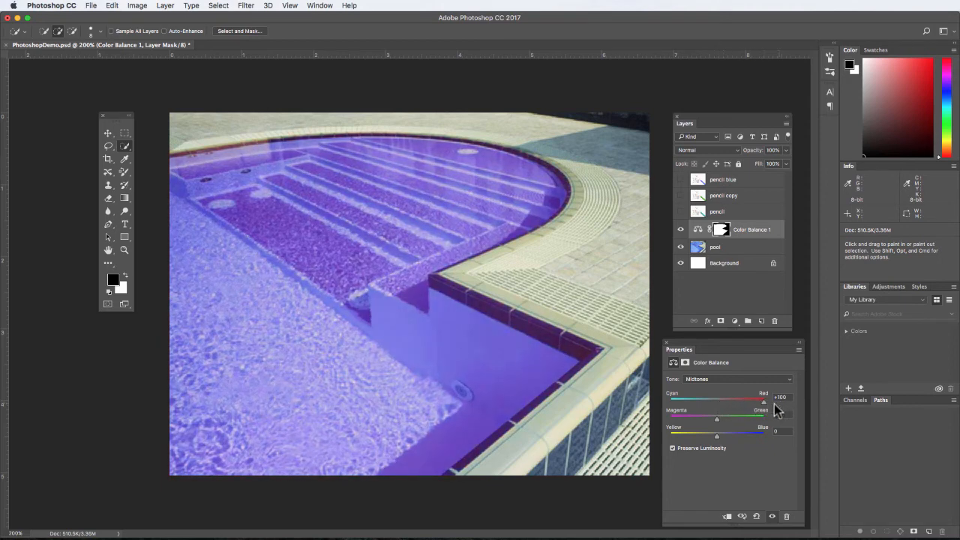
{"action": "left_click_drag", "start_coordinate": [716, 417], "coordinate": [781, 444]}
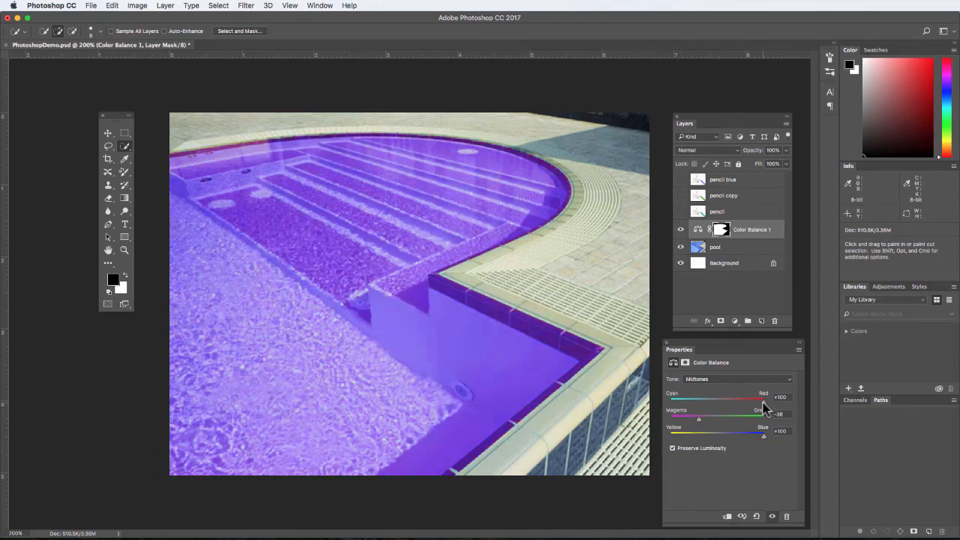
{"action": "left_click_drag", "start_coordinate": [762, 405], "coordinate": [661, 421]}
{"action": "left_click_drag", "start_coordinate": [769, 442], "coordinate": [718, 440]}
{"action": "left_click_drag", "start_coordinate": [671, 418], "coordinate": [702, 400]}
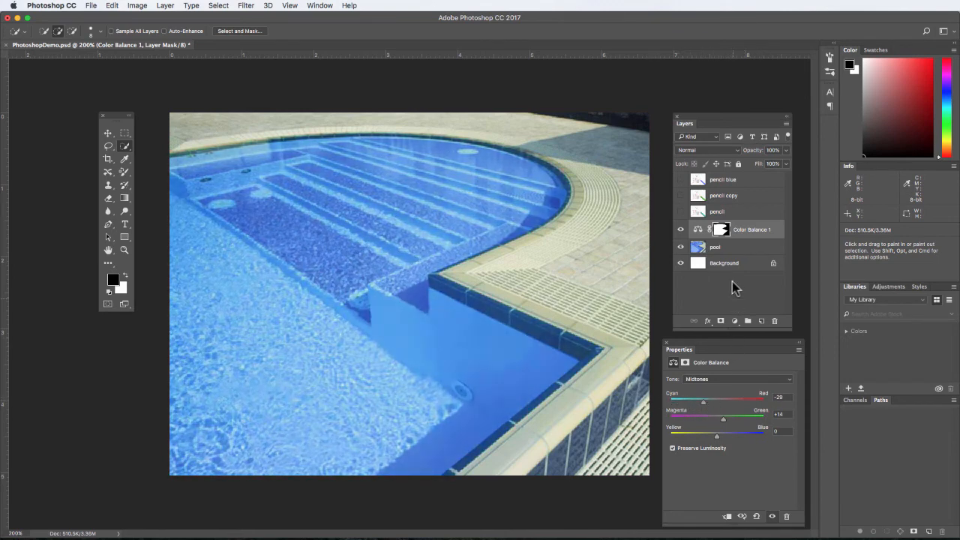
Step: Disable the Color Balance layer's mask and set its midtone Cyan-Red value to -100 to tint the whole photo
{"action": "left_click", "coordinate": [721, 229], "text": "shift"}
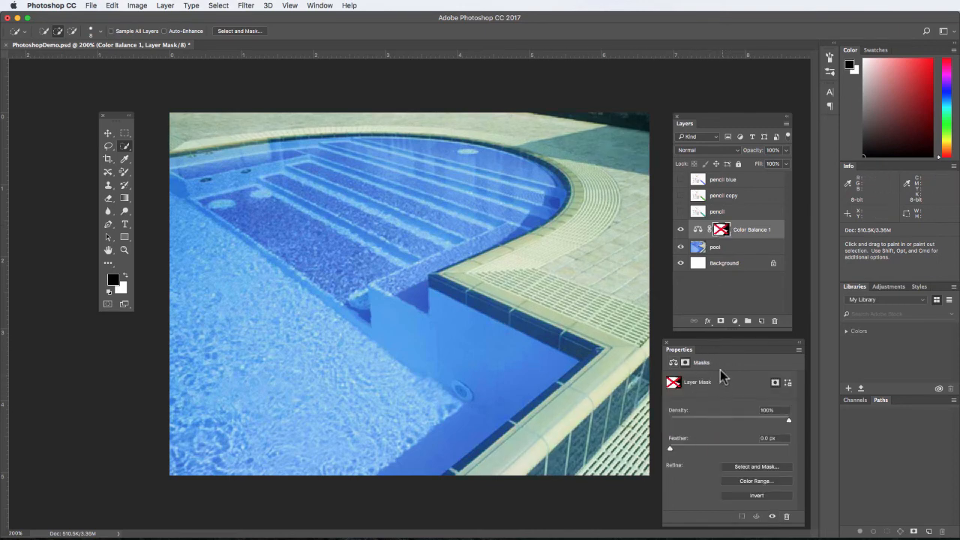
{"action": "left_click", "coordinate": [673, 363]}
{"action": "left_click_drag", "start_coordinate": [703, 407], "coordinate": [662, 396]}
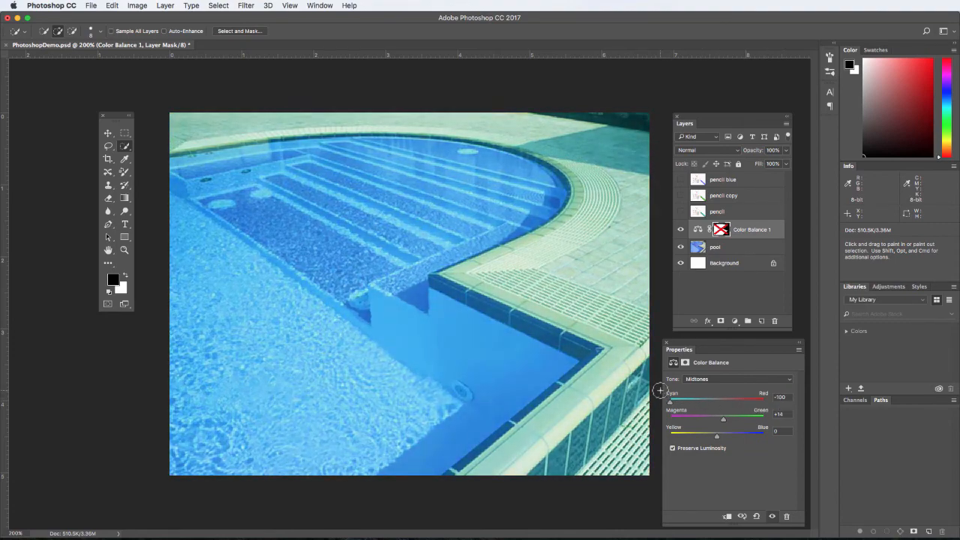
Step: Hide and show the Color Balance layer to compare its effect, and re-enable its mask
{"action": "left_click", "coordinate": [681, 229]}
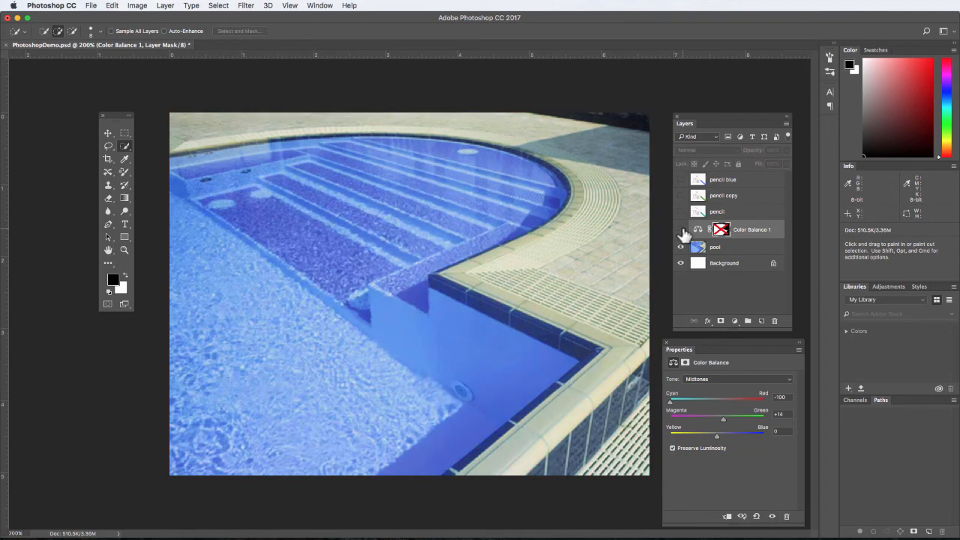
{"action": "left_click", "coordinate": [681, 230]}
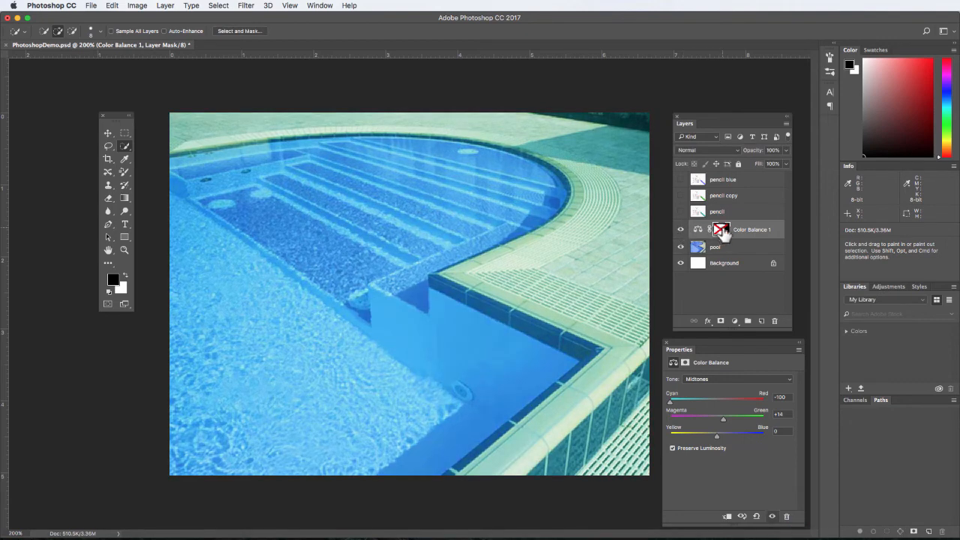
{"action": "left_click", "coordinate": [721, 229], "text": "shift"}
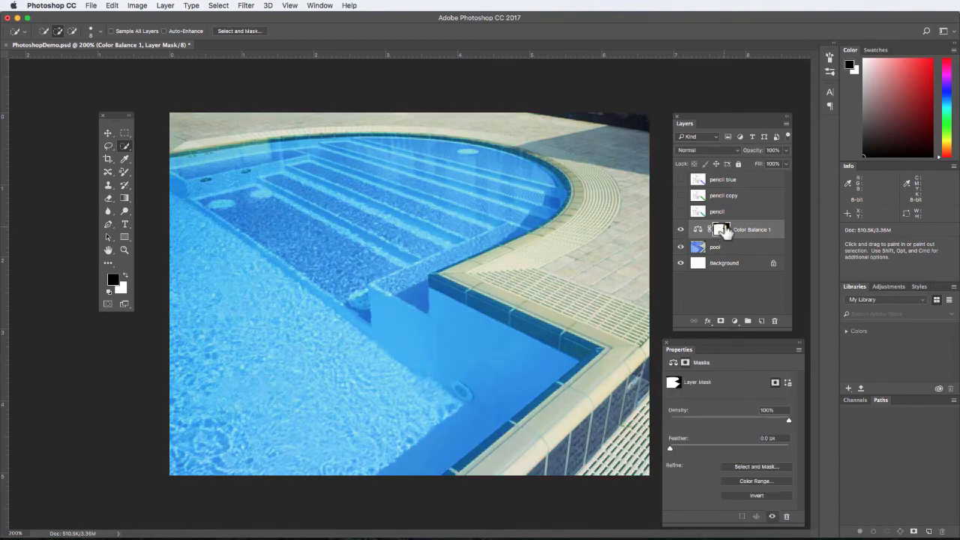
Step: Set the Color Balance midtones to Cyan-Red -69, Magenta-Green +2 and Yellow-Blue +100 for a deeper blue pool
{"action": "left_click", "coordinate": [674, 362]}
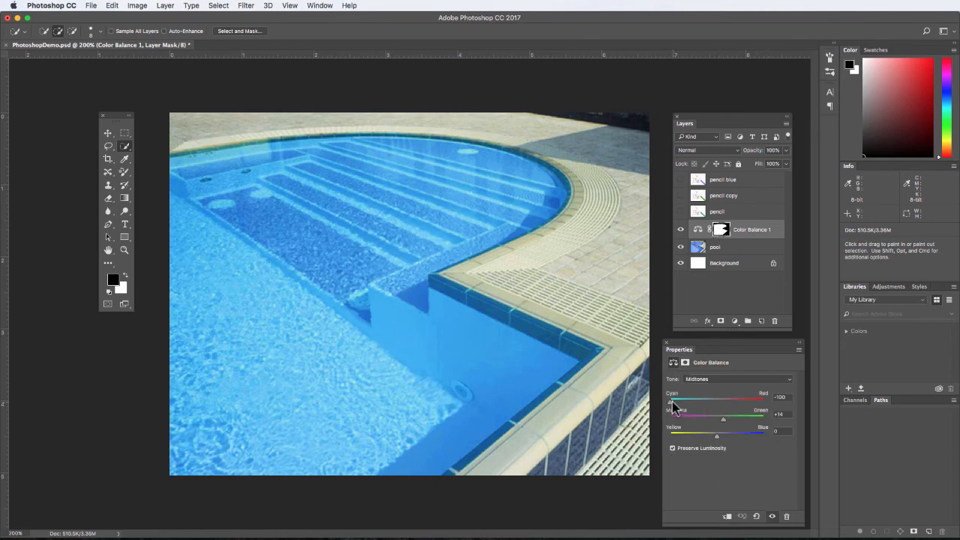
{"action": "left_click_drag", "start_coordinate": [671, 401], "coordinate": [779, 439]}
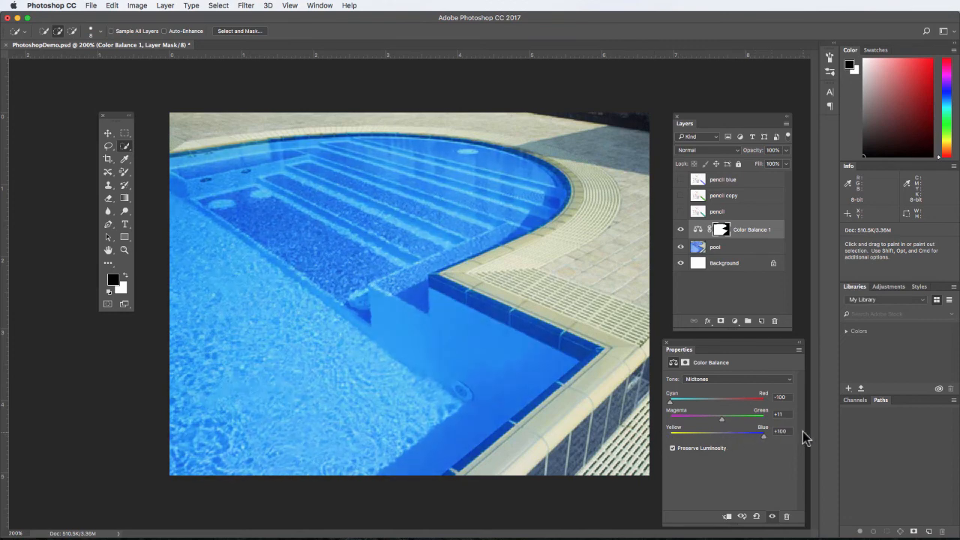
{"action": "left_click_drag", "start_coordinate": [722, 419], "coordinate": [684, 406]}
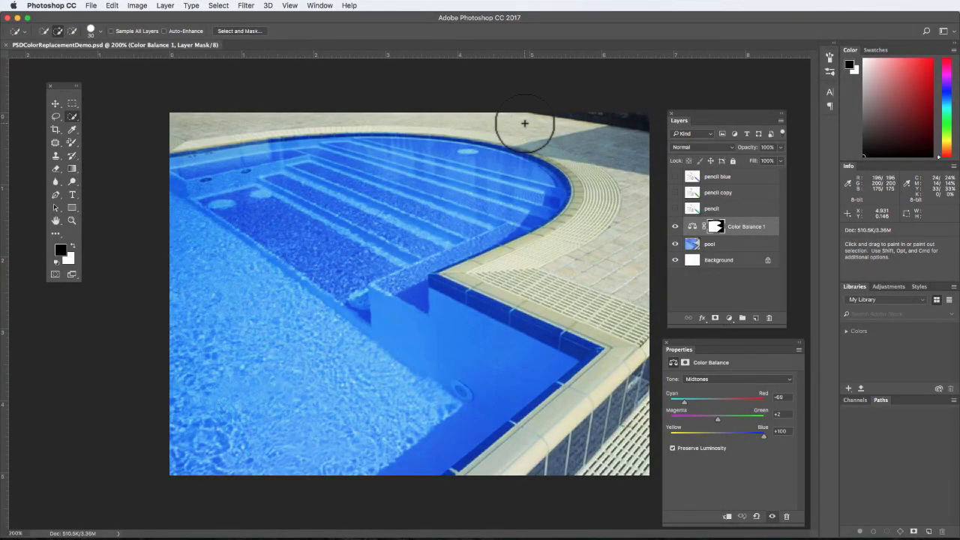
Step: Start saving the document under a new name in the Exercise 4 folder: e4, the student's last and first name, and _4
{"action": "left_click", "coordinate": [89, 6]}
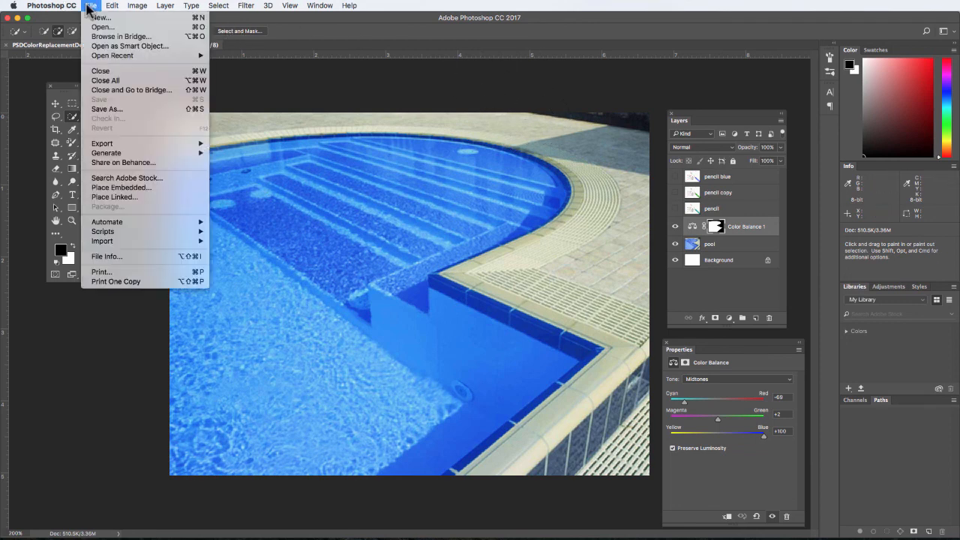
{"action": "left_click", "coordinate": [131, 110]}
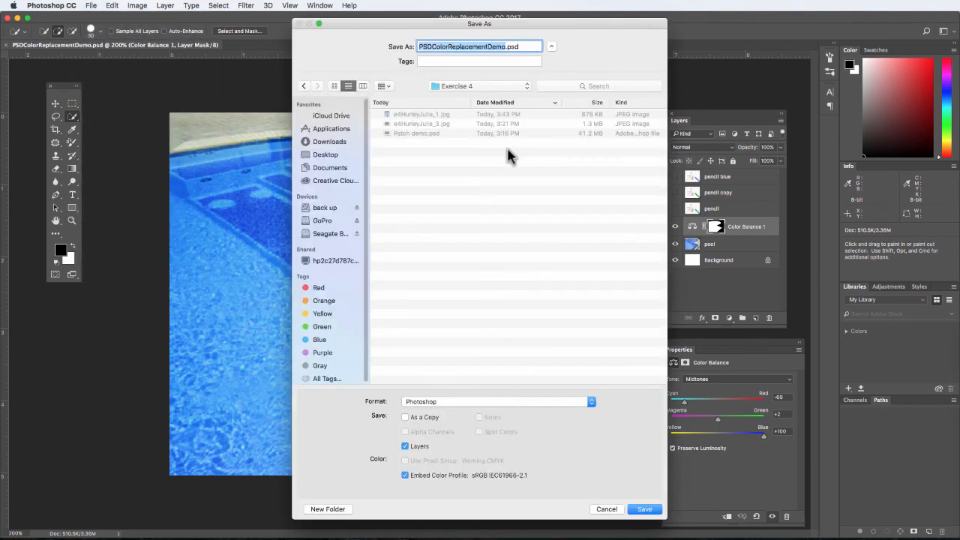
{"action": "type", "text": "e4"}
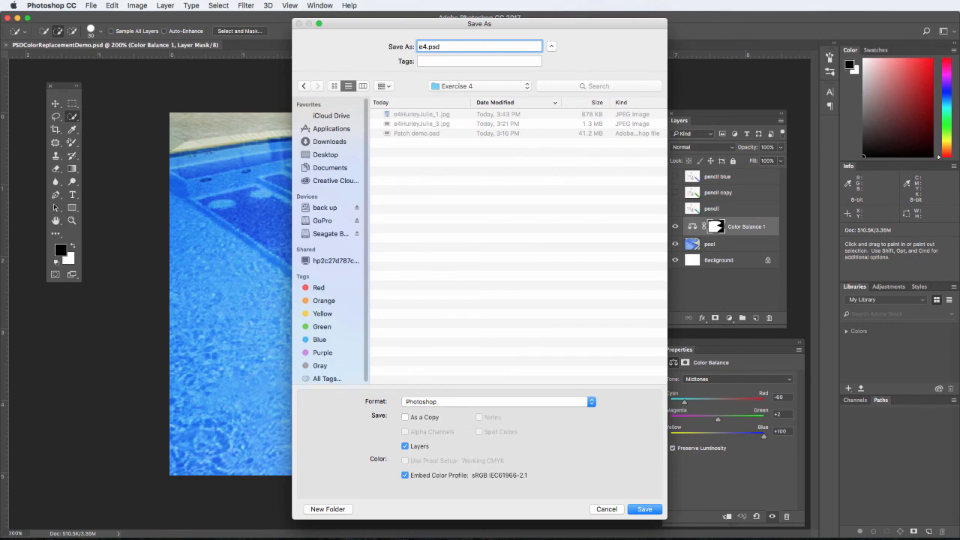
{"action": "type", "text": "4"}
Step: Save the file as a JPEG copy with quality 10 (Maximum) and the Baseline ("Standard") format option
{"action": "left_click", "coordinate": [591, 403]}
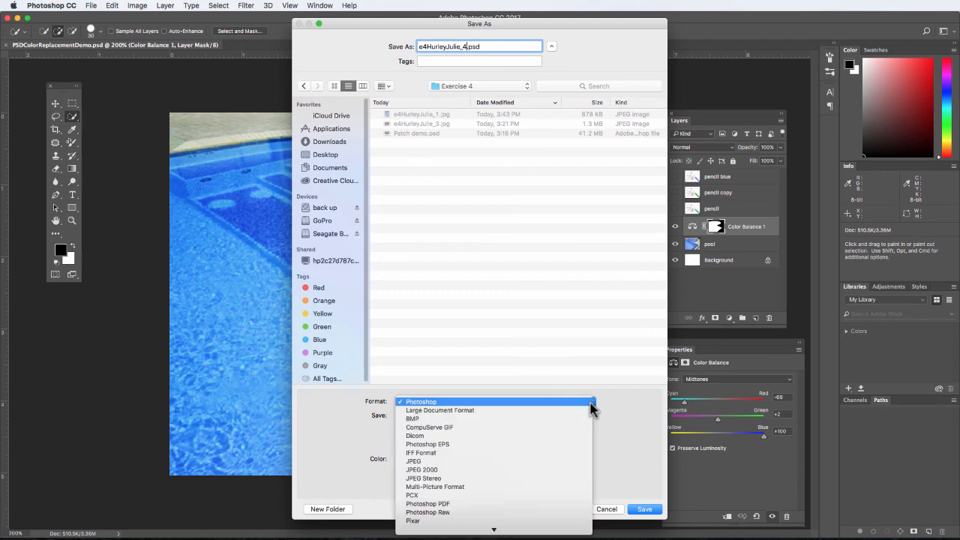
{"action": "left_click", "coordinate": [567, 460]}
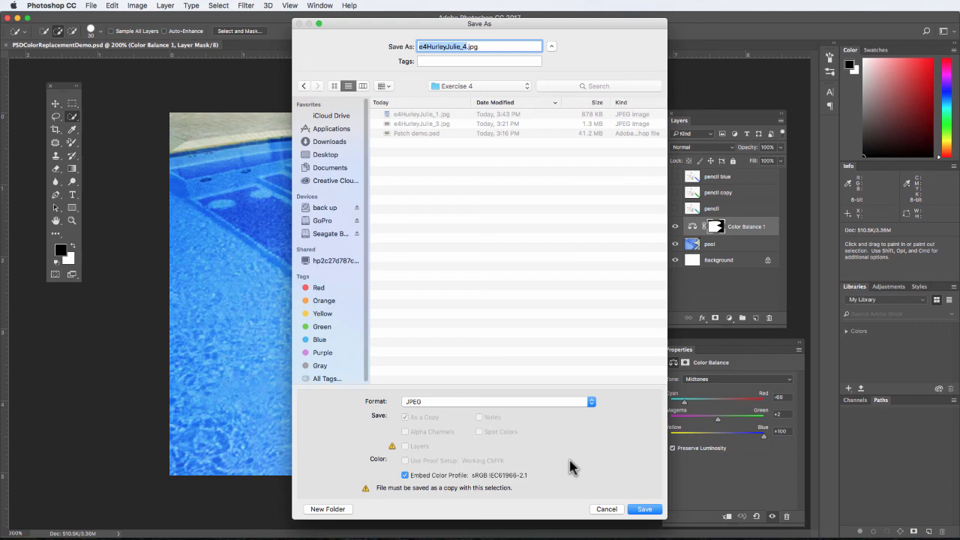
{"action": "left_click", "coordinate": [644, 510]}
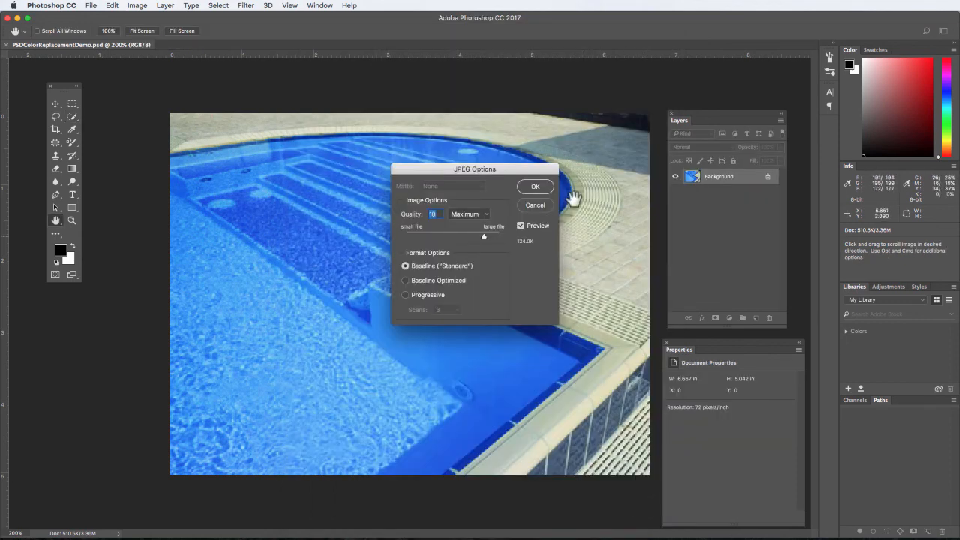
{"action": "left_click", "coordinate": [535, 187]}
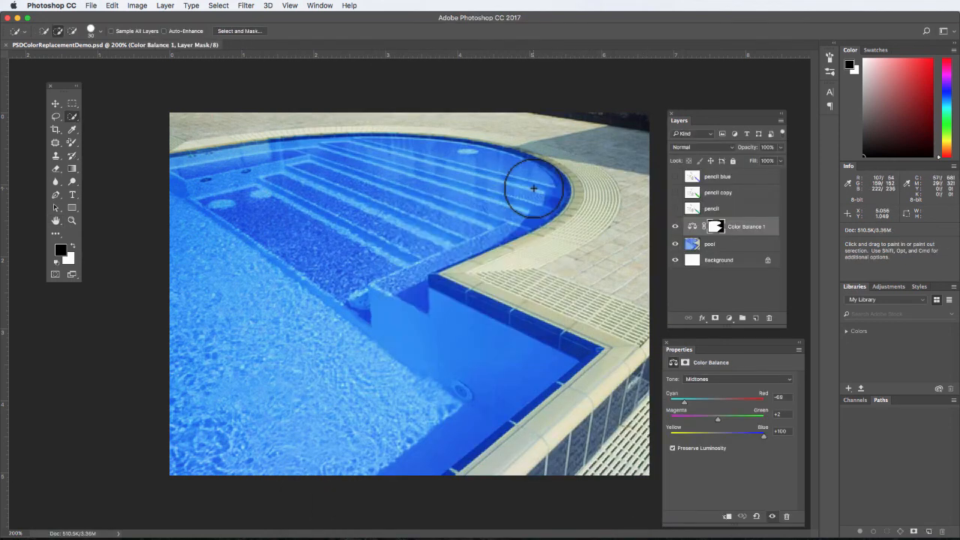